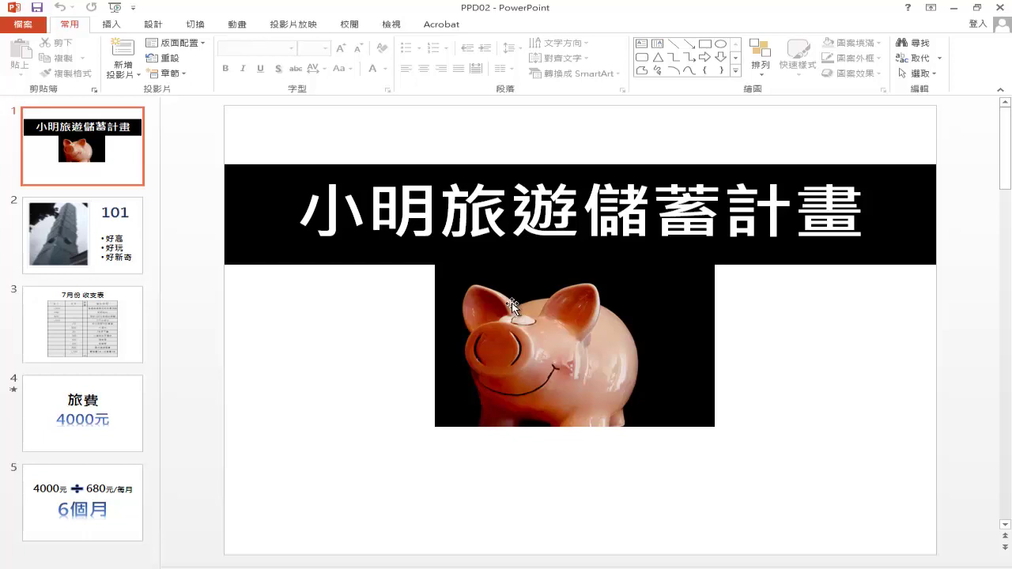
# Enlarge the title slide's piggy-bank picture until it reaches the slide's lower-right corner
pyautogui.click(91, 162)
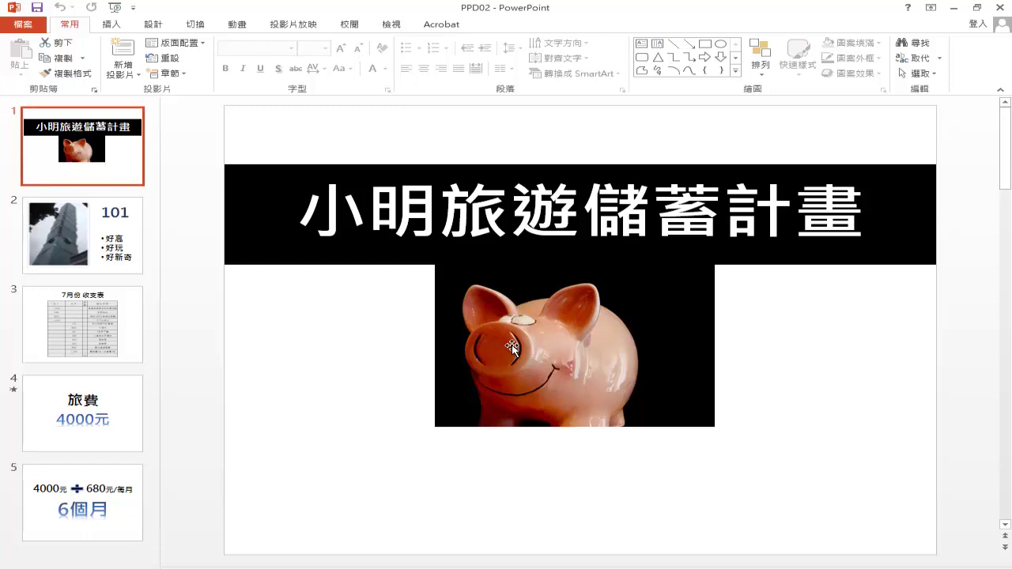
pyautogui.click(570, 354)
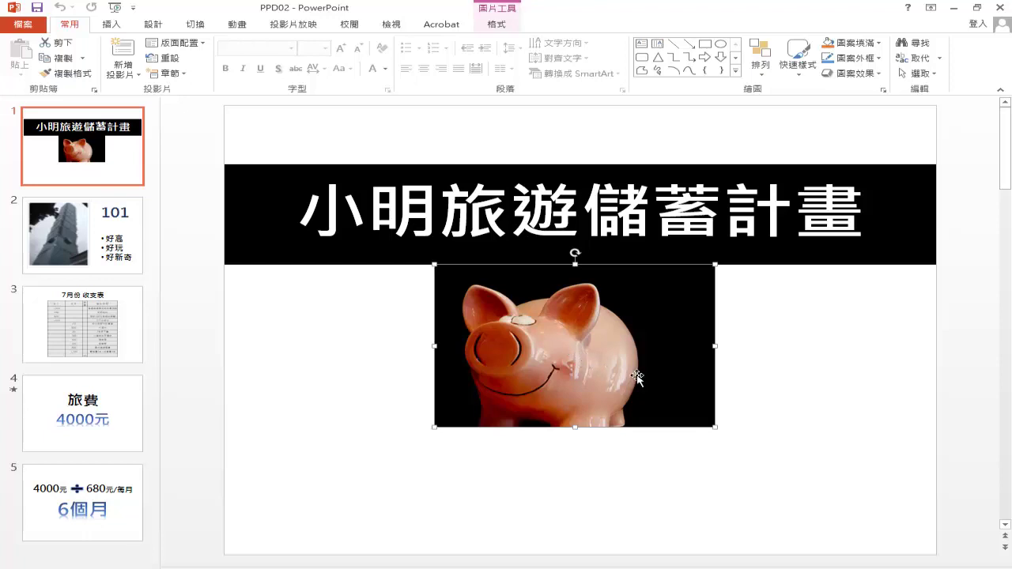
pyautogui.moveTo(714, 426); pyautogui.dragTo(936, 550)
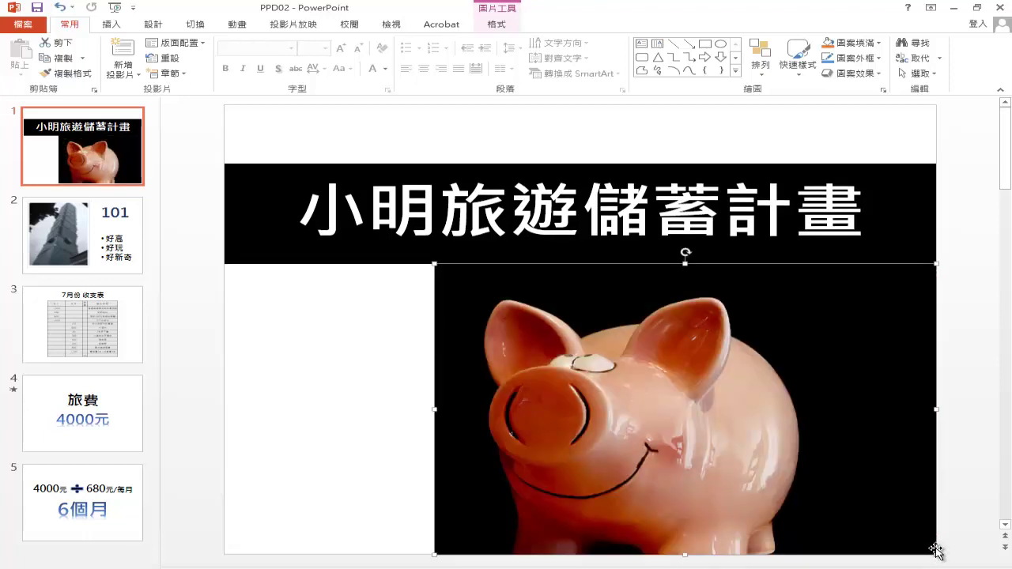
# Give the title slide a solid black background fill, then move to the 101 slide
pyautogui.click(366, 388)
pyautogui.rightClick(366, 388)
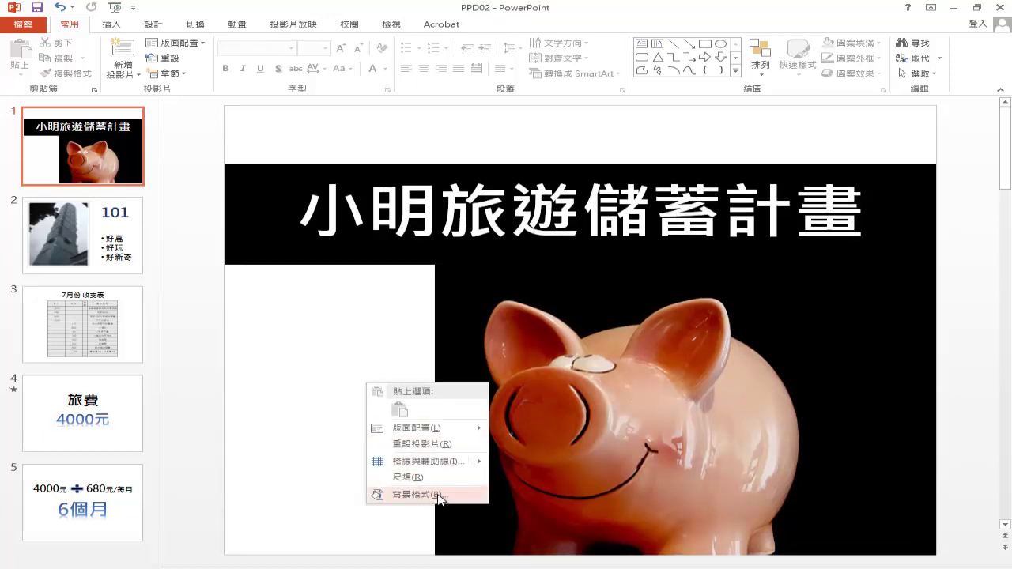
pyautogui.click(437, 494)
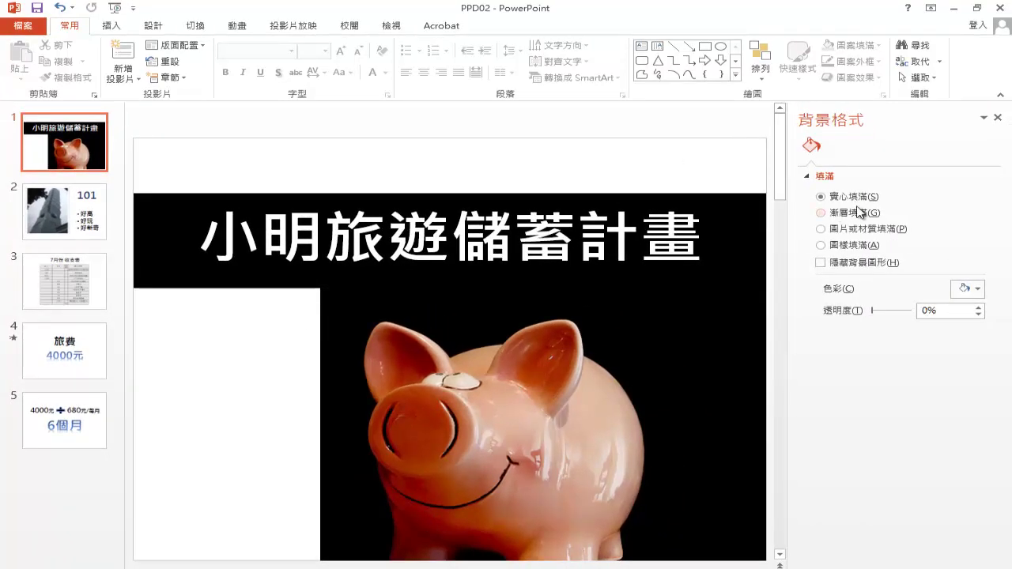
pyautogui.click(979, 291)
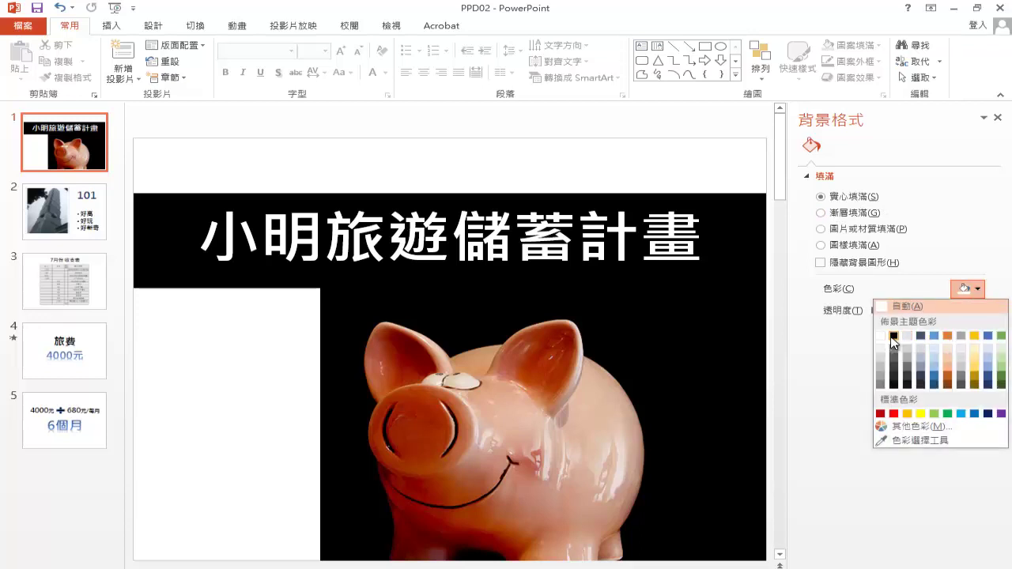
pyautogui.click(893, 337)
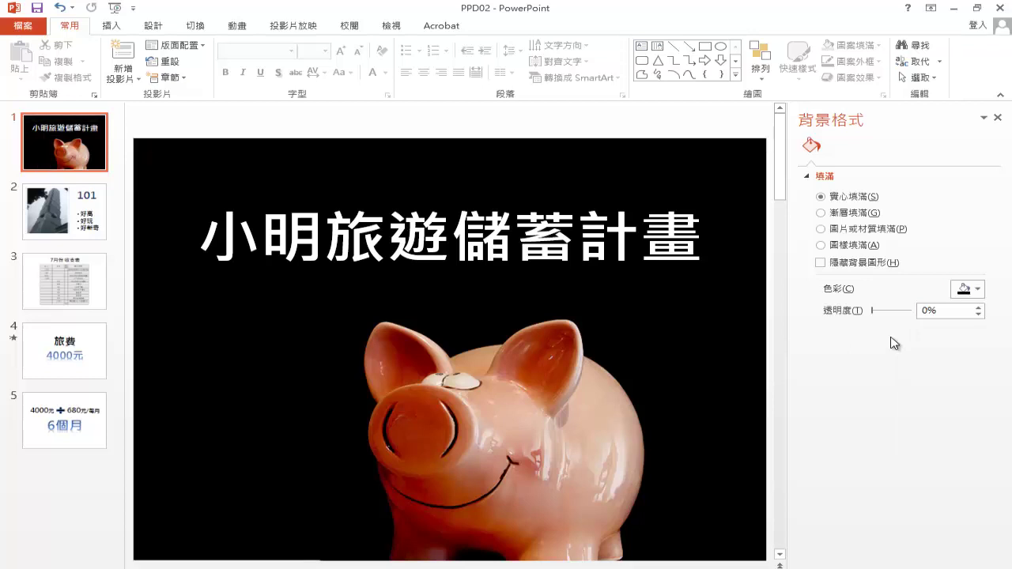
pyautogui.click(52, 217)
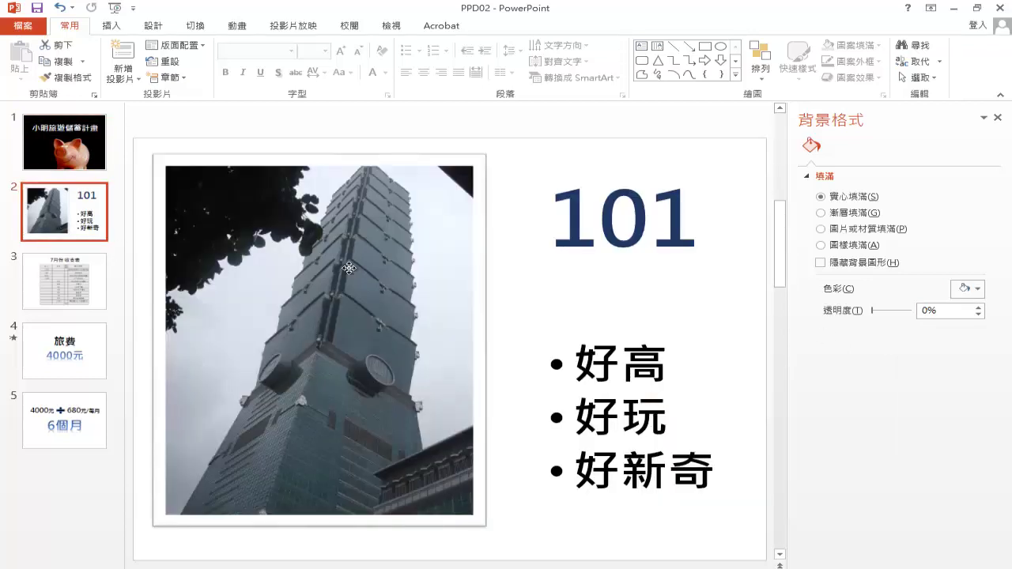
# Narrow the Taipei 101 tower photo's border width from 15 pt to 5 pt
pyautogui.click(349, 269)
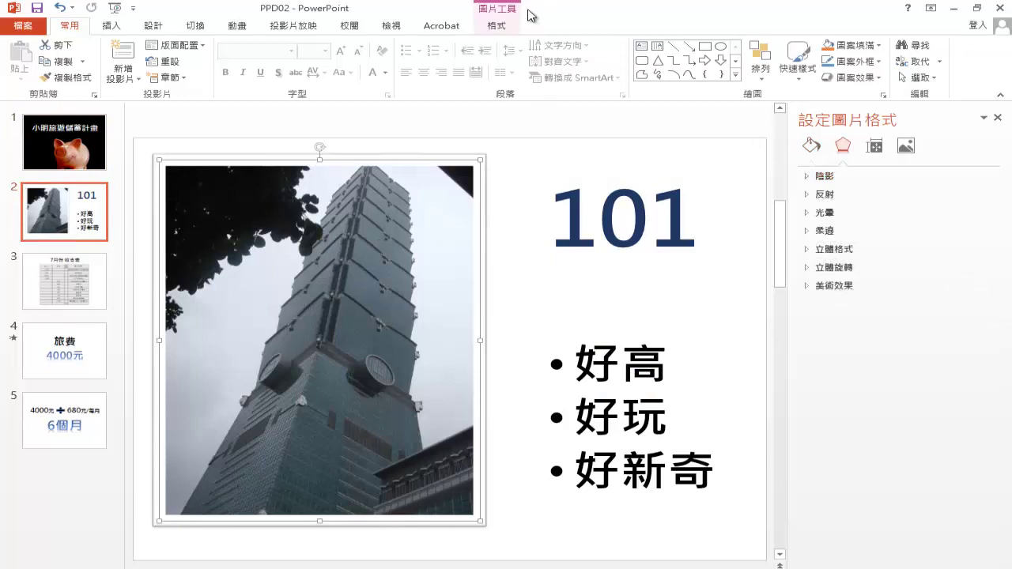
pyautogui.click(497, 26)
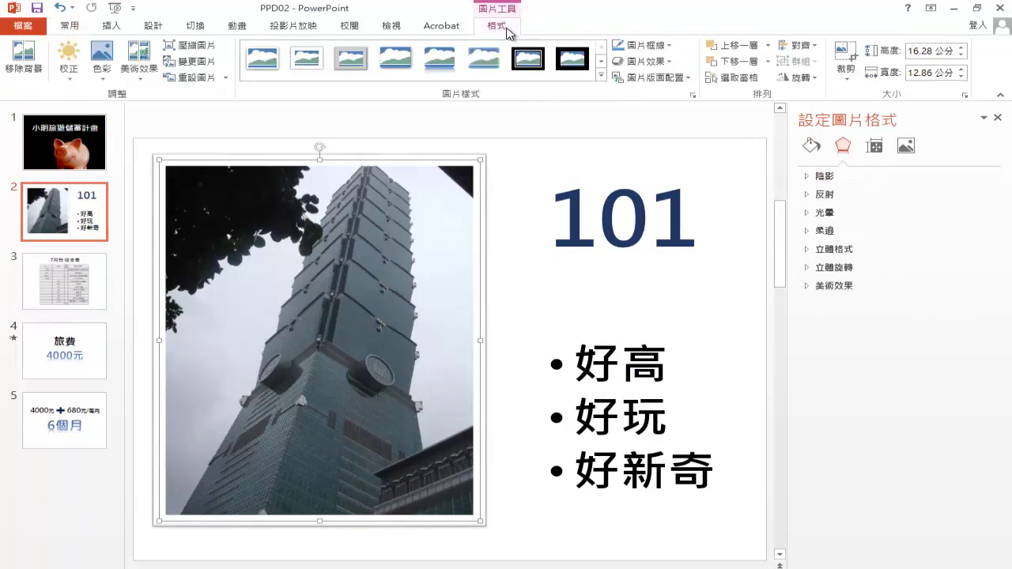
pyautogui.click(668, 45)
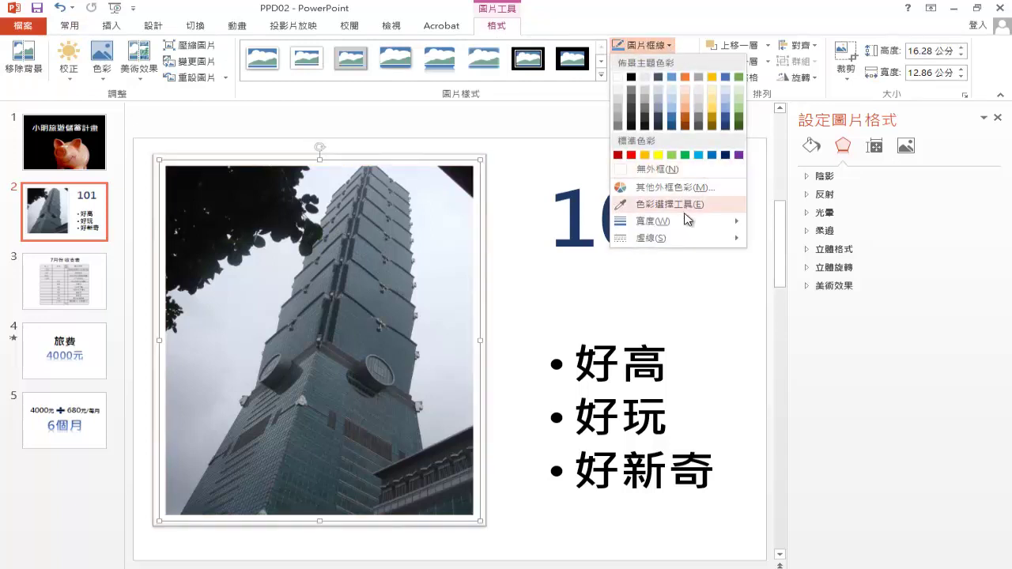
pyautogui.moveTo(642, 222)
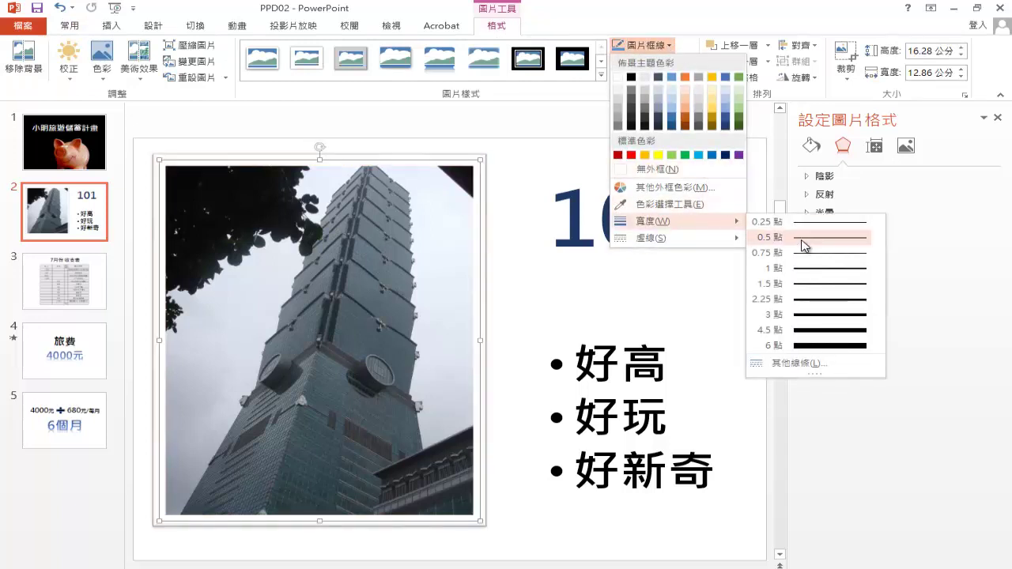
pyautogui.click(795, 363)
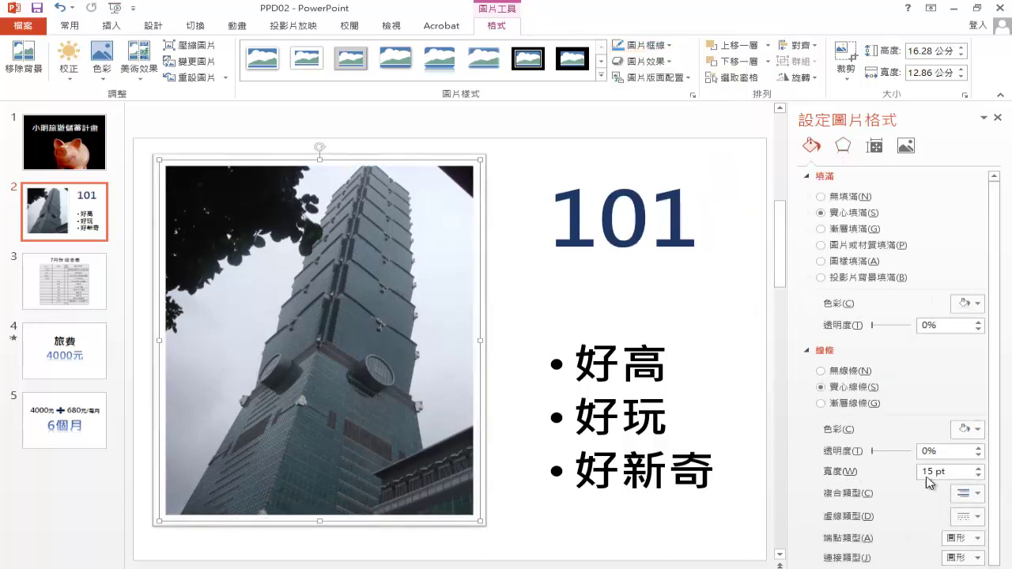
pyautogui.moveTo(933, 472); pyautogui.dragTo(906, 473)
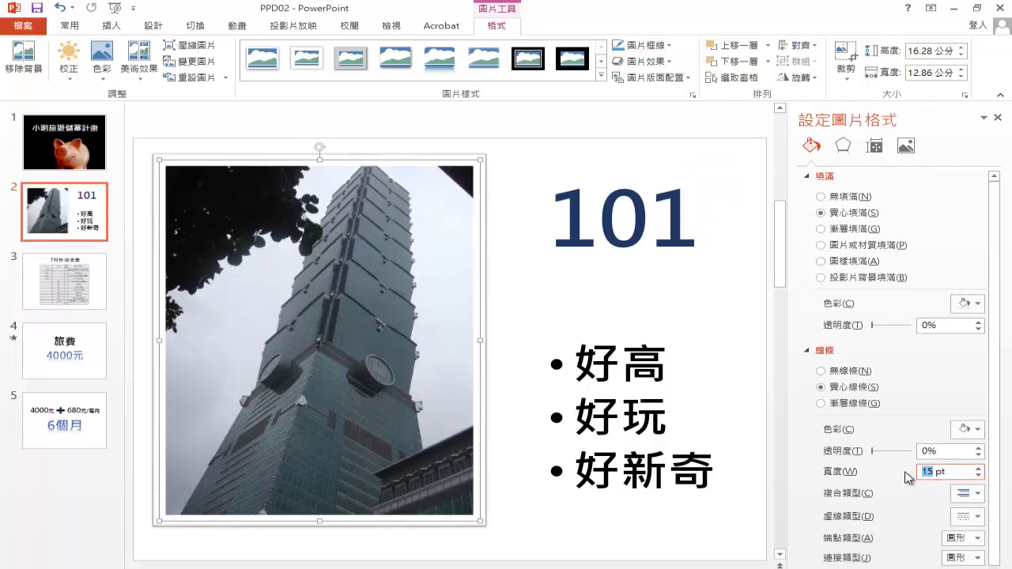
pyautogui.write('5')
pyautogui.press('Return')
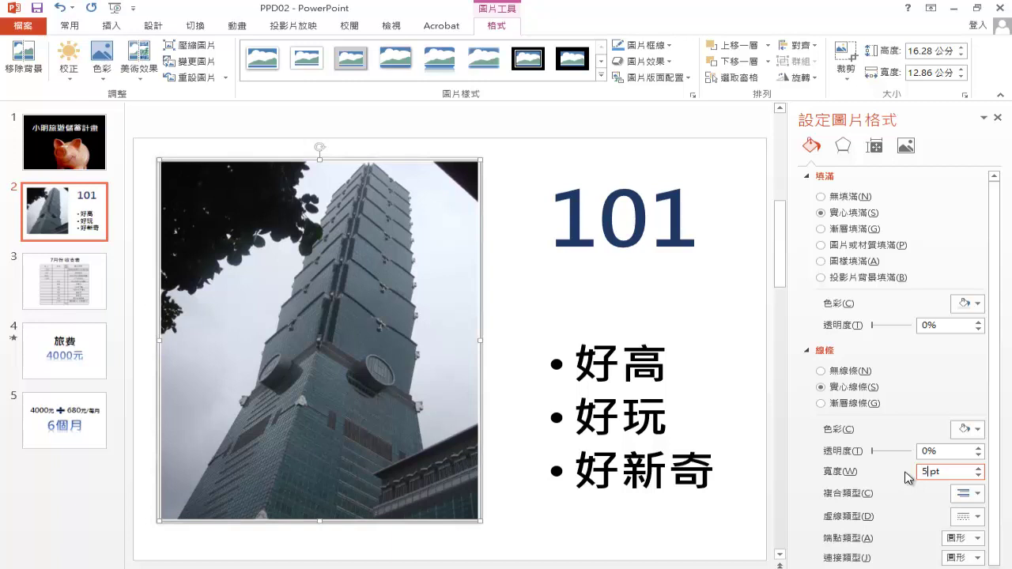
# Enable Header Row and apply 中等深淺樣式 2 to the table, then select the 收入–餘額 columns
pyautogui.click(75, 282)
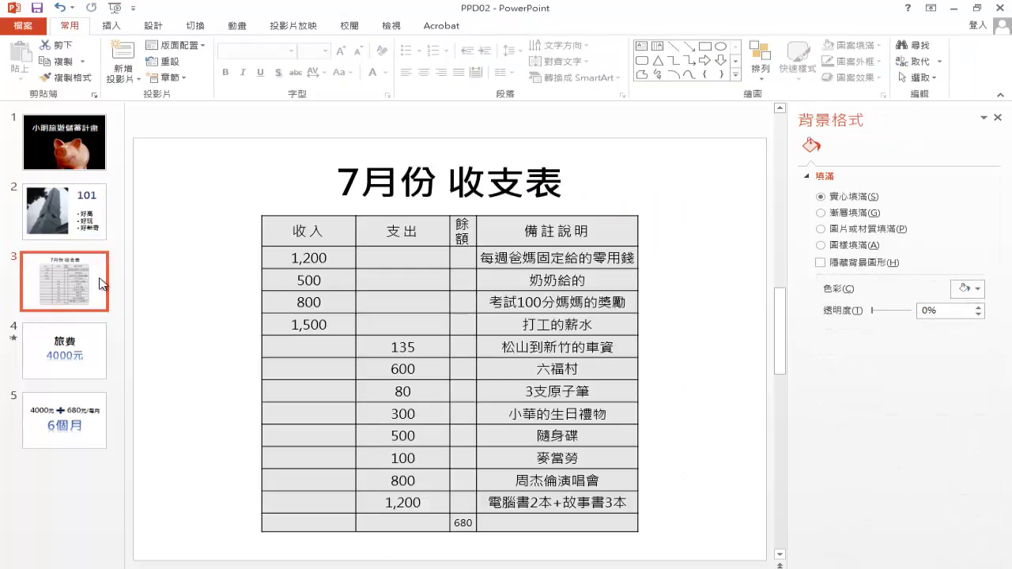
pyautogui.click(411, 300)
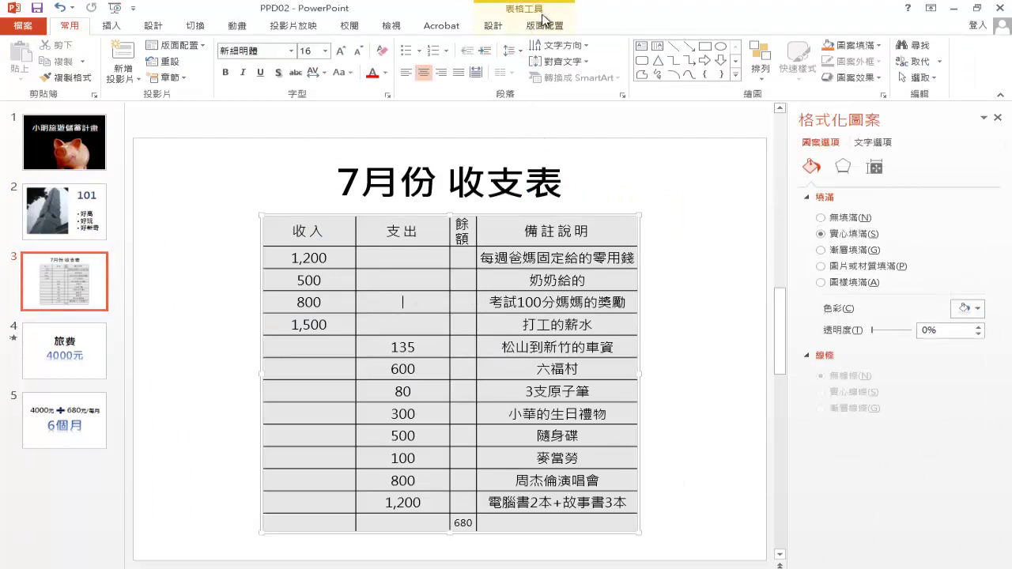
pyautogui.click(502, 30)
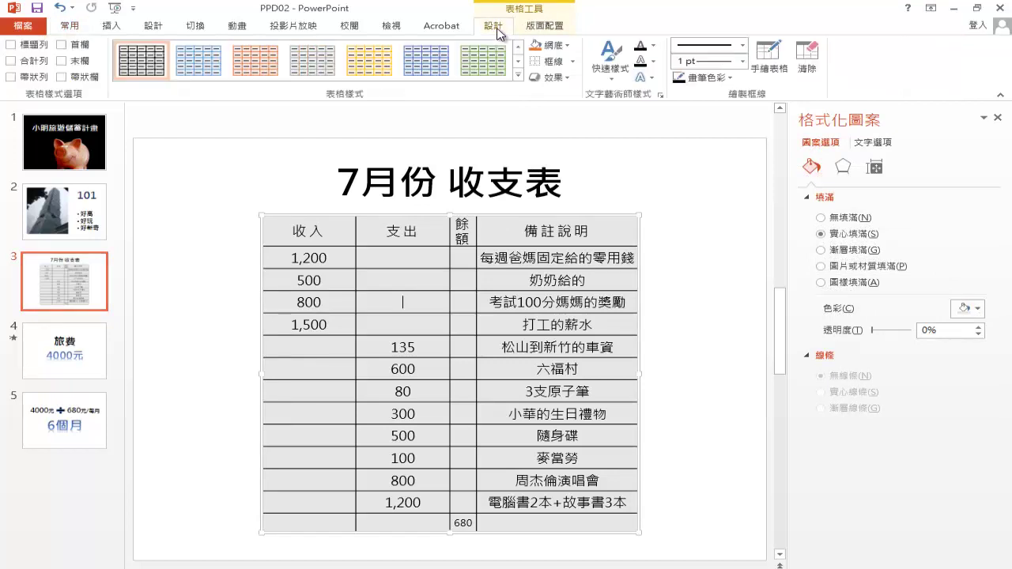
pyautogui.click(11, 46)
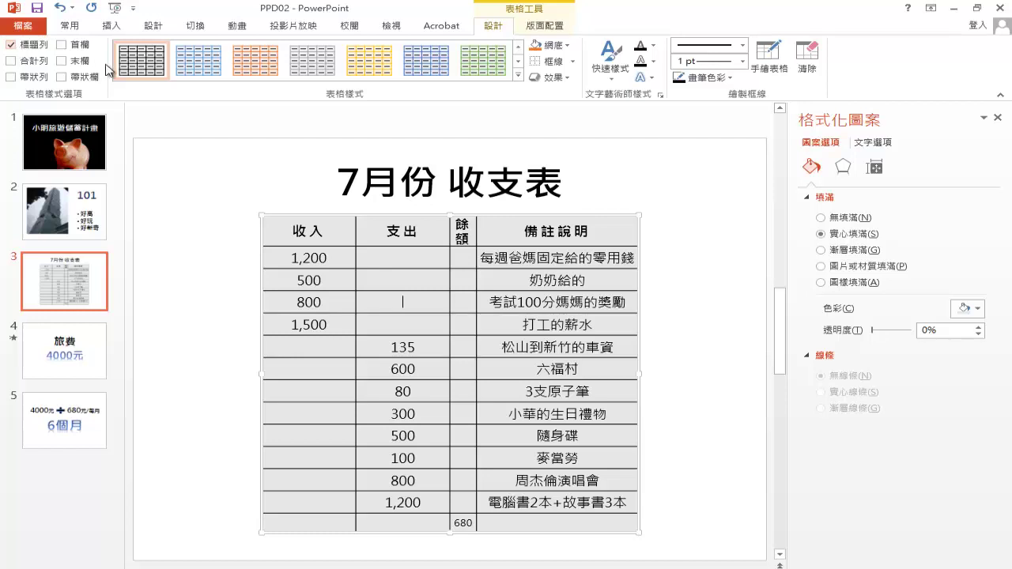
pyautogui.click(519, 76)
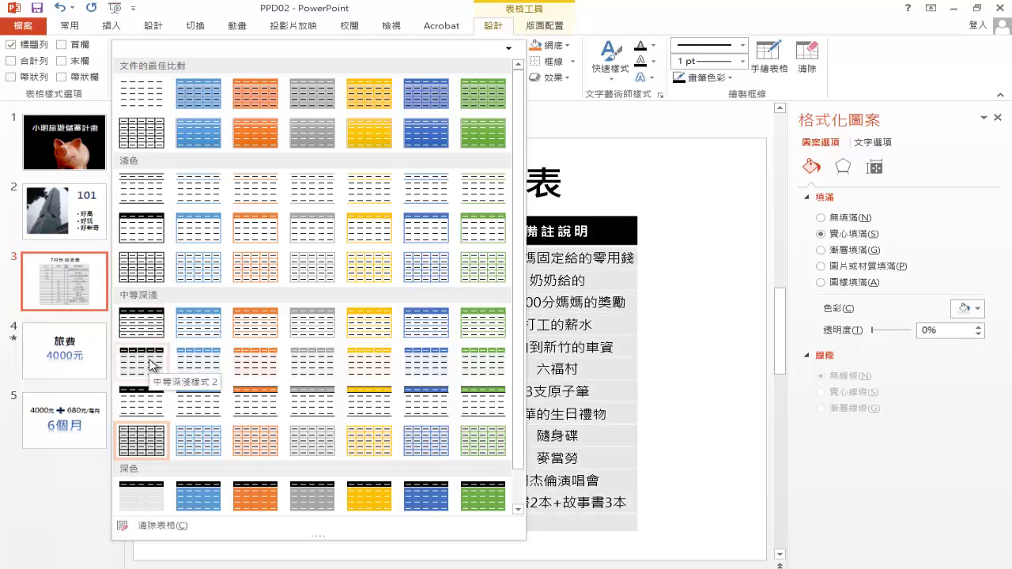
pyautogui.click(151, 365)
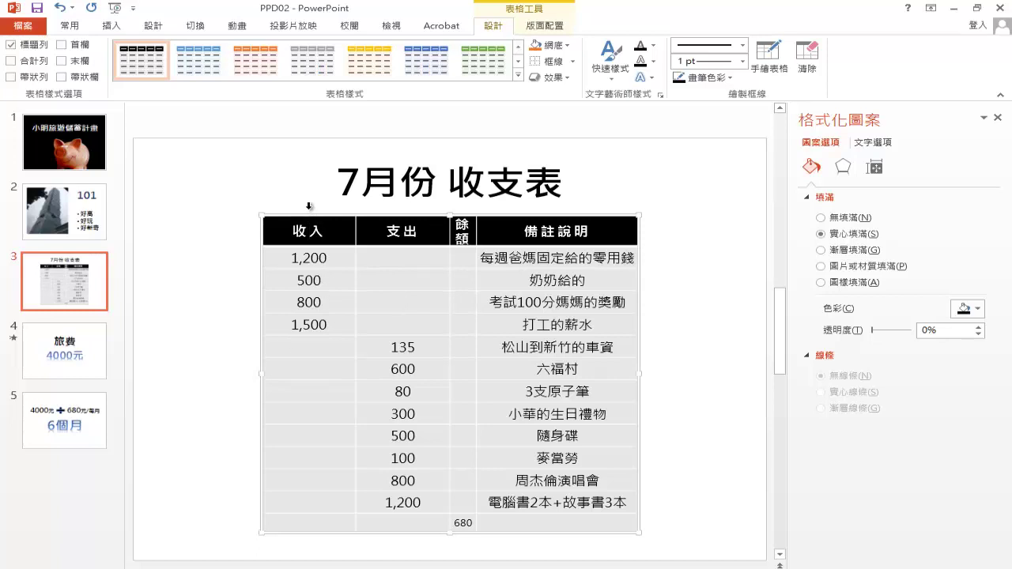
pyautogui.click(309, 207)
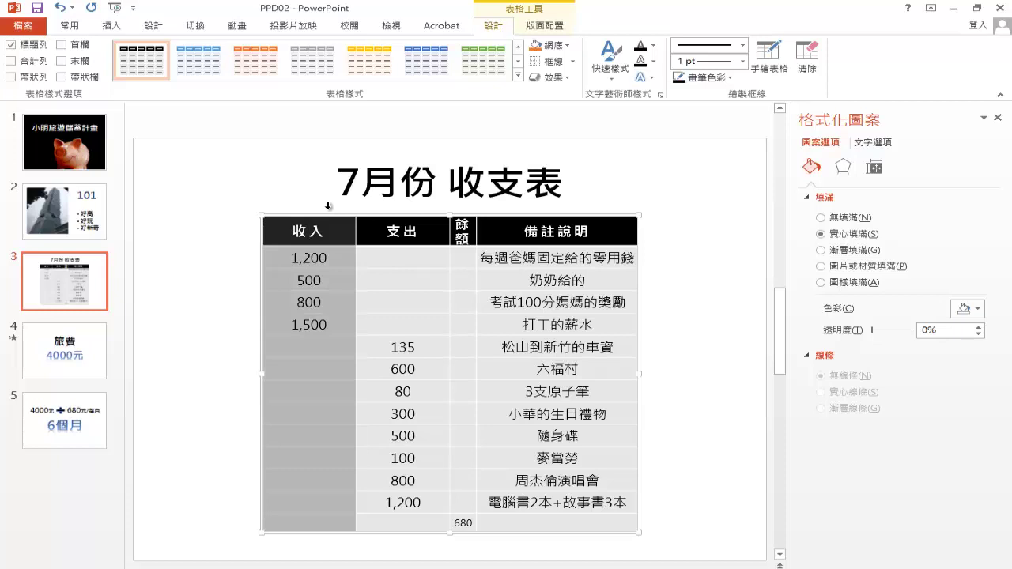
pyautogui.keyDown('shift'); pyautogui.click(466, 209); pyautogui.keyUp('shift')
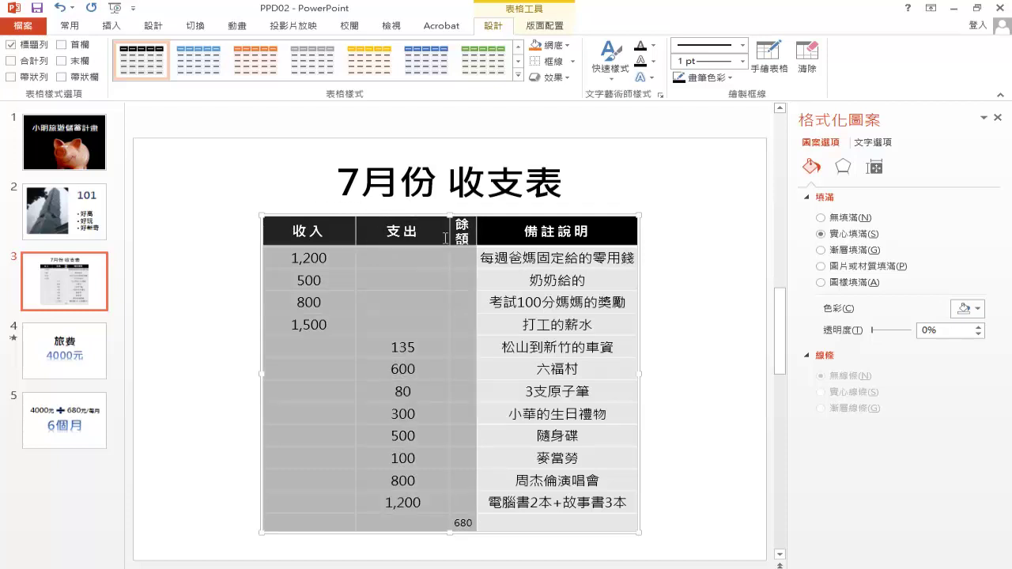
# Make the three number columns equal width and format the 680 total bold, italic, 28 pt, red
pyautogui.click(551, 30)
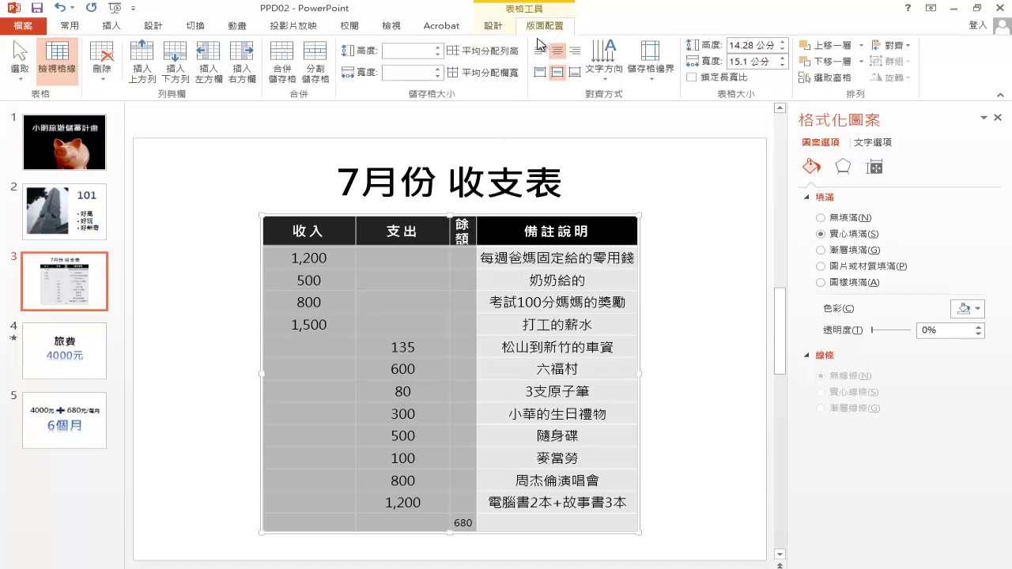
pyautogui.click(490, 72)
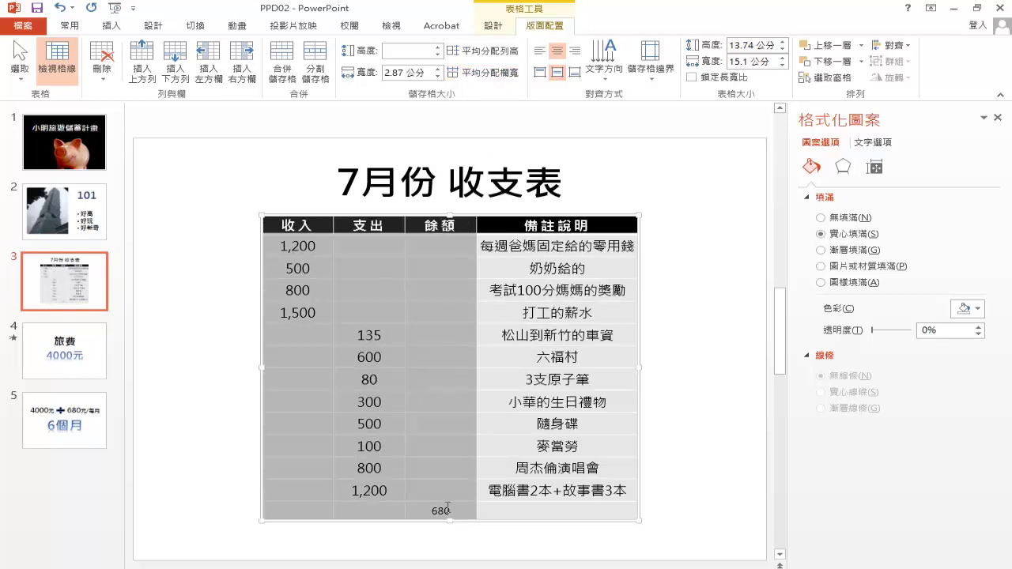
pyautogui.moveTo(448, 507)
pyautogui.mouseDown()
pyautogui.moveTo(433, 515)
pyautogui.moveTo(451, 509)
pyautogui.mouseUp()
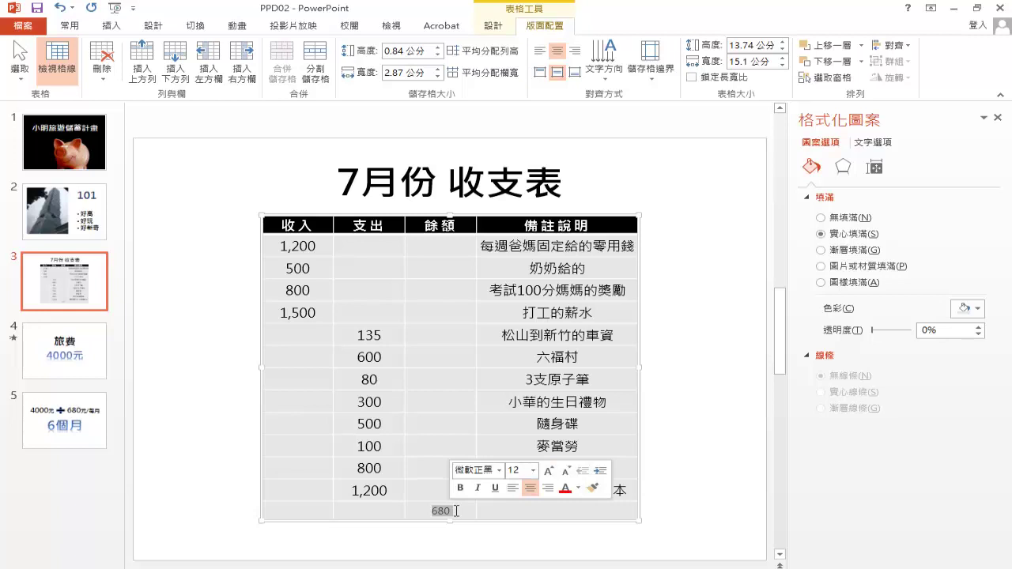
pyautogui.click(460, 487)
pyautogui.click(477, 488)
pyautogui.click(534, 470)
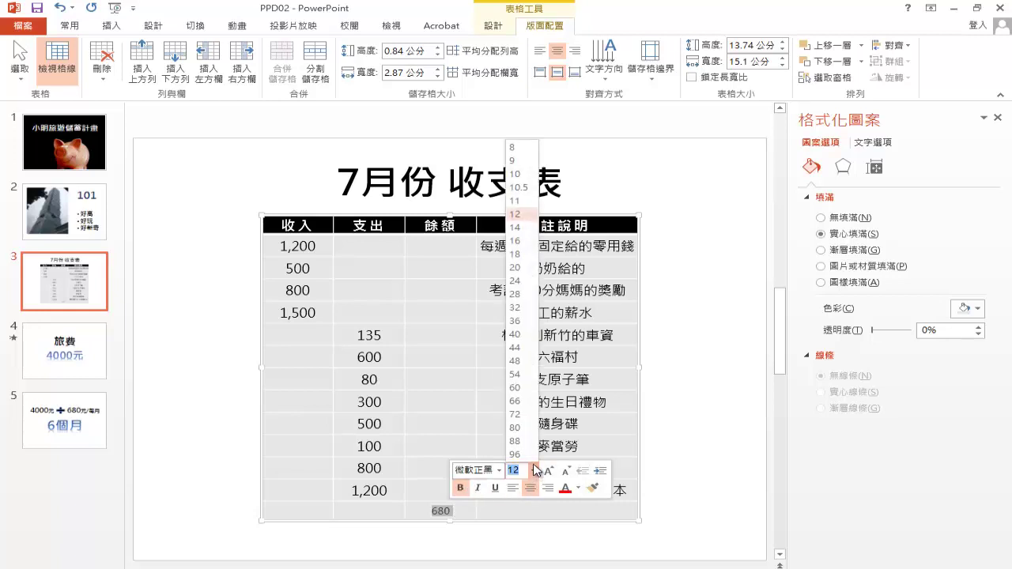
pyautogui.click(518, 293)
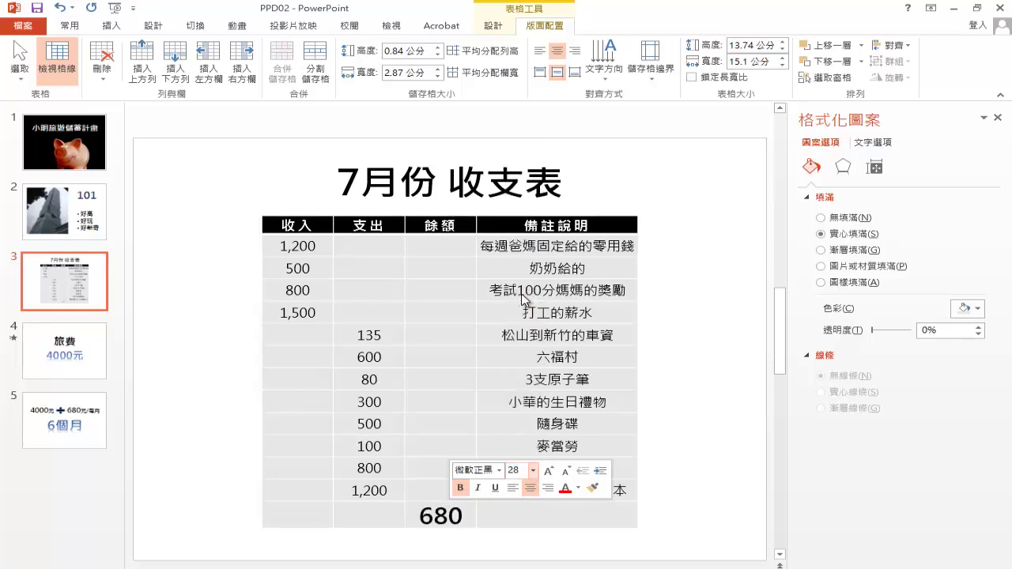
pyautogui.click(566, 489)
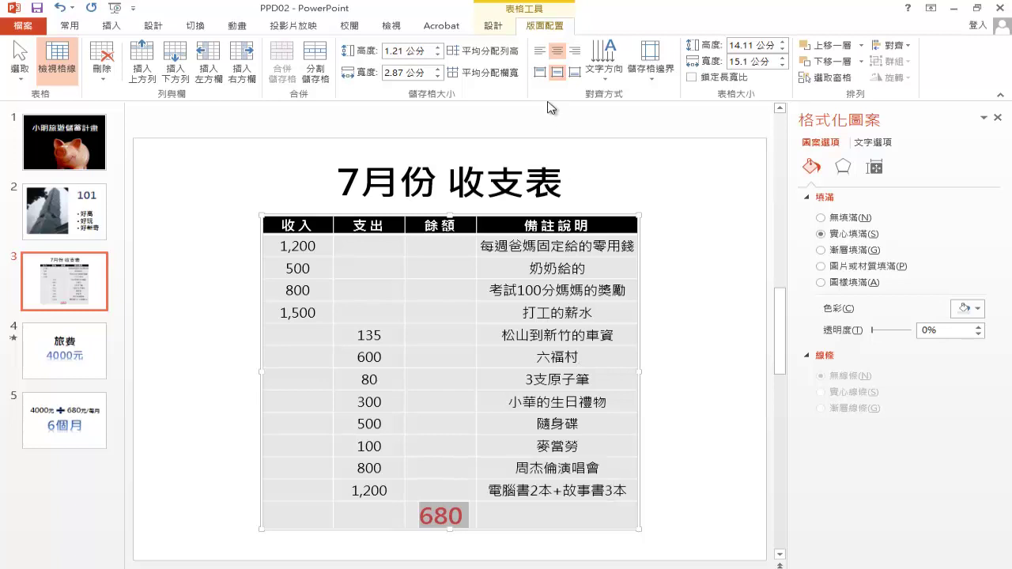
pyautogui.click(495, 28)
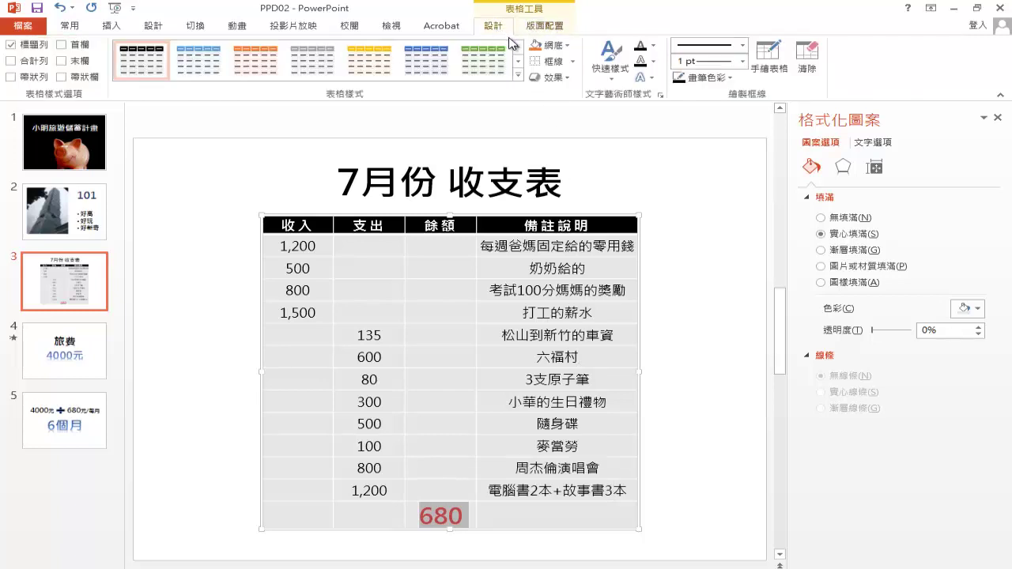
# Shade the 680 cell with the custom colour RGB 242, 220, 219
pyautogui.click(568, 49)
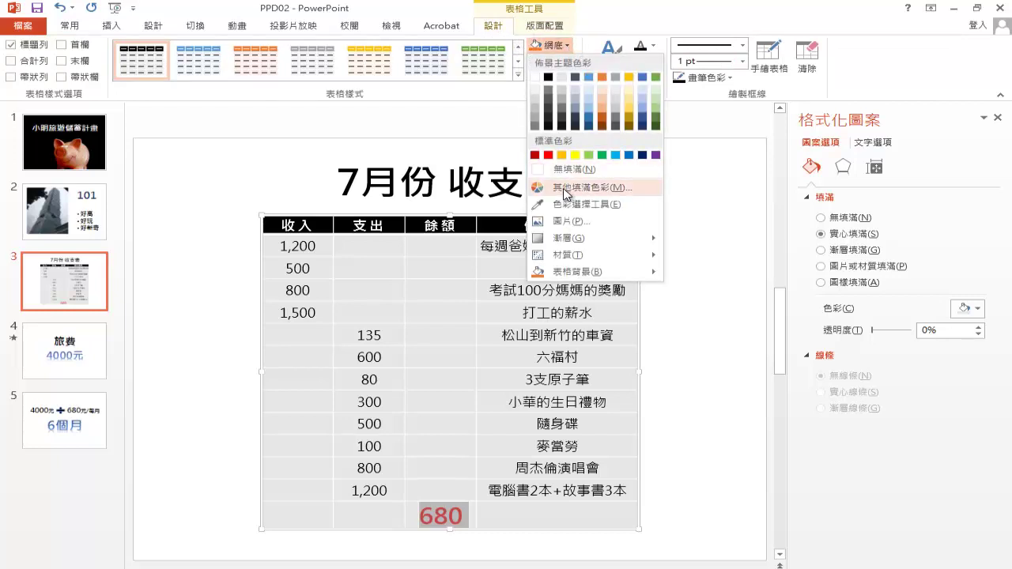
pyautogui.click(613, 190)
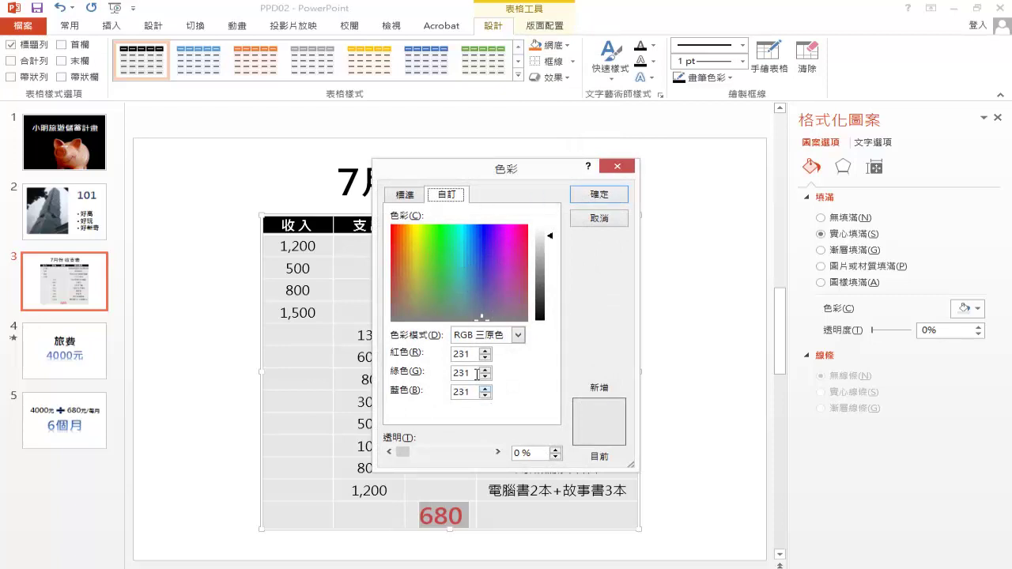
pyautogui.moveTo(472, 354); pyautogui.dragTo(443, 355)
pyautogui.write('242')
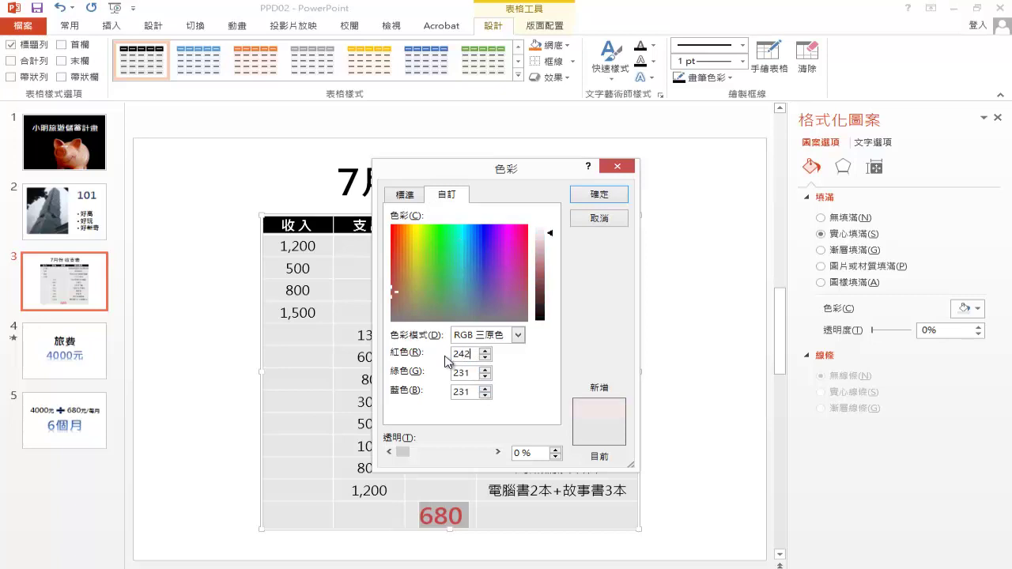
pyautogui.click(457, 370)
pyautogui.doubleClick(457, 369)
pyautogui.write('220')
pyautogui.doubleClick(465, 393)
pyautogui.write('219')
pyautogui.click(596, 195)
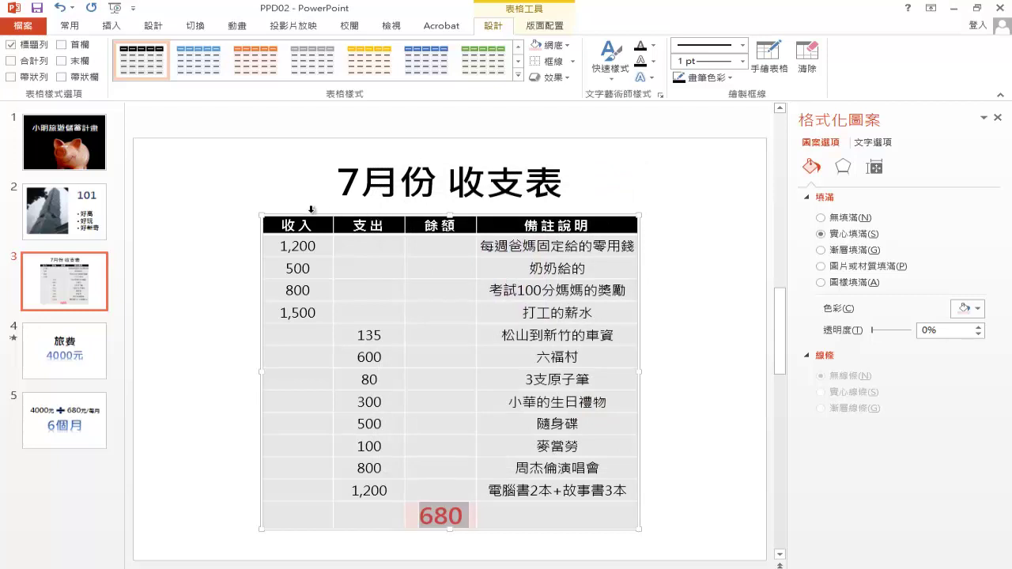
# Right-align the 收入, 支出 and 餘額 columns
pyautogui.click(307, 210)
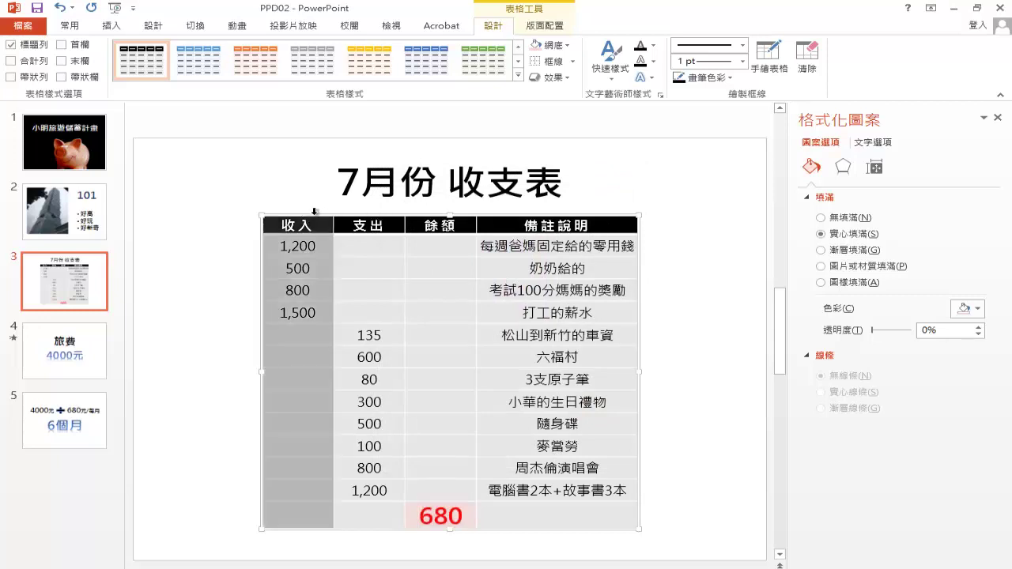
pyautogui.moveTo(362, 215); pyautogui.dragTo(454, 226)
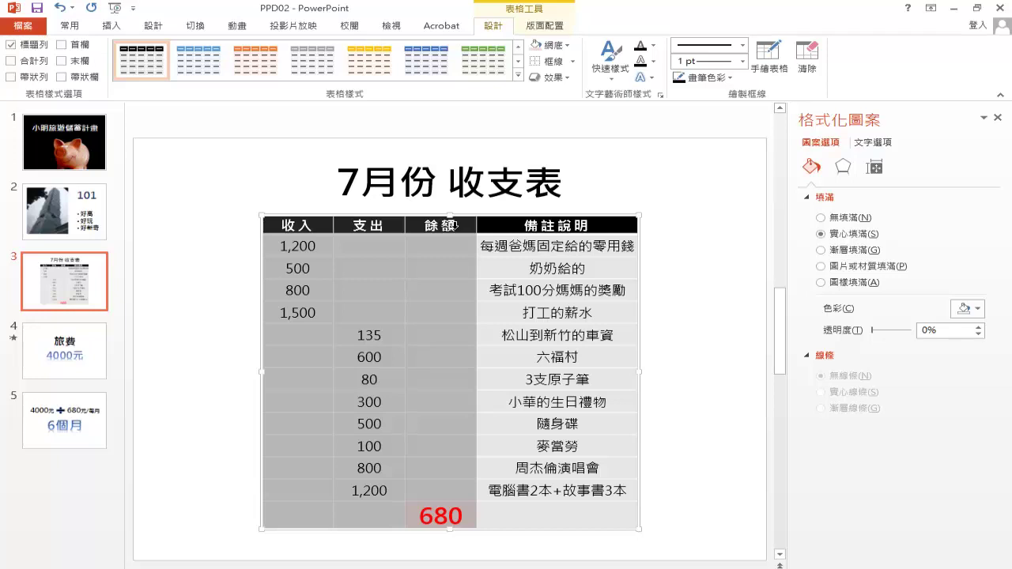
pyautogui.click(559, 32)
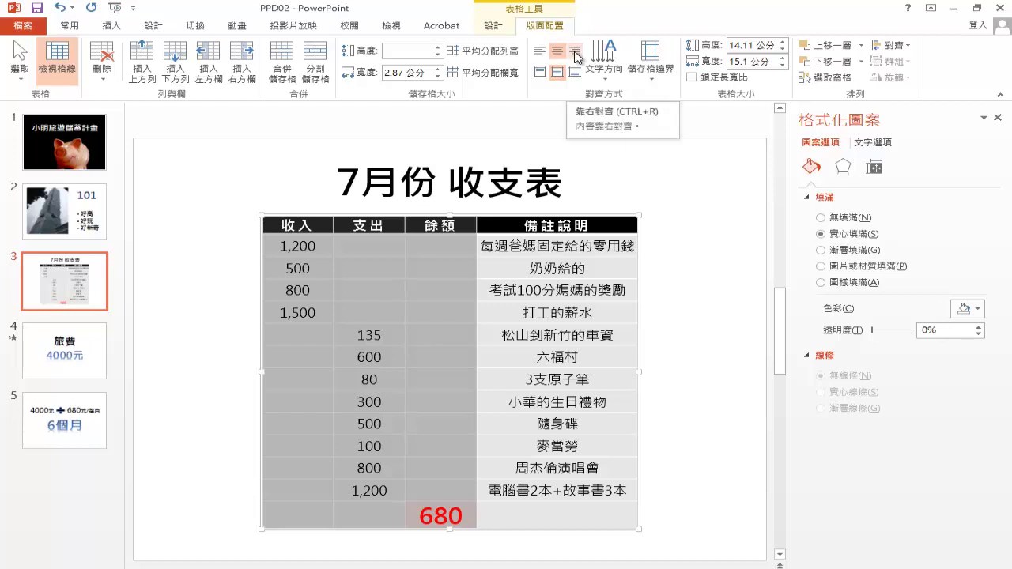
pyautogui.click(575, 52)
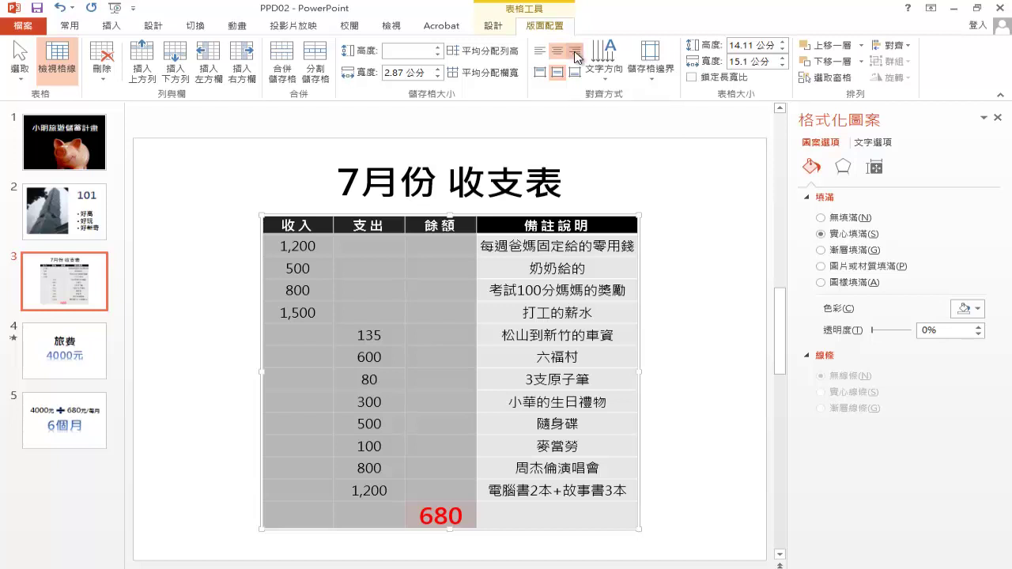
# Left-align the 備註說明 column, centre the header row, and move to slide 4
pyautogui.click(556, 208)
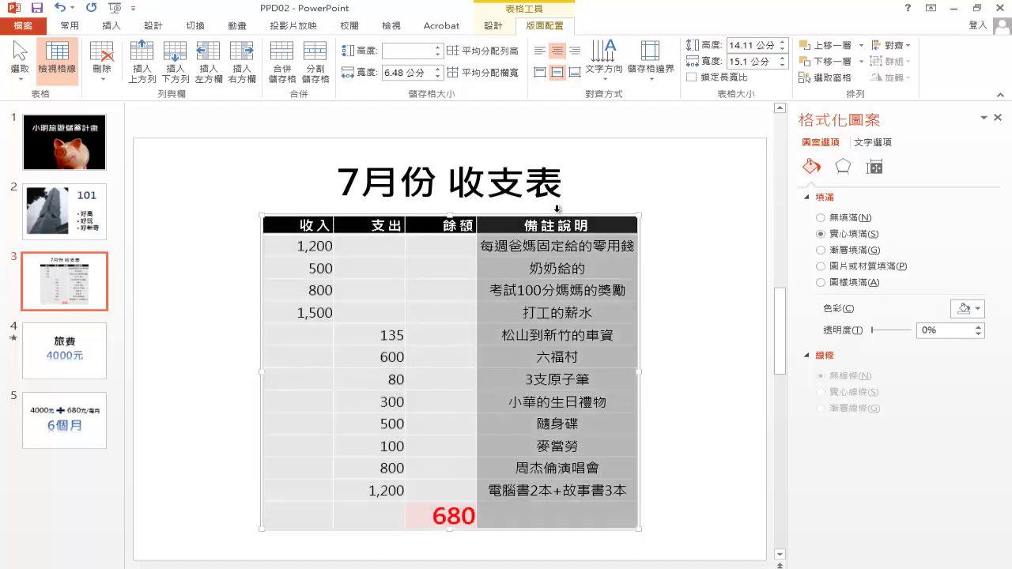
pyautogui.click(541, 52)
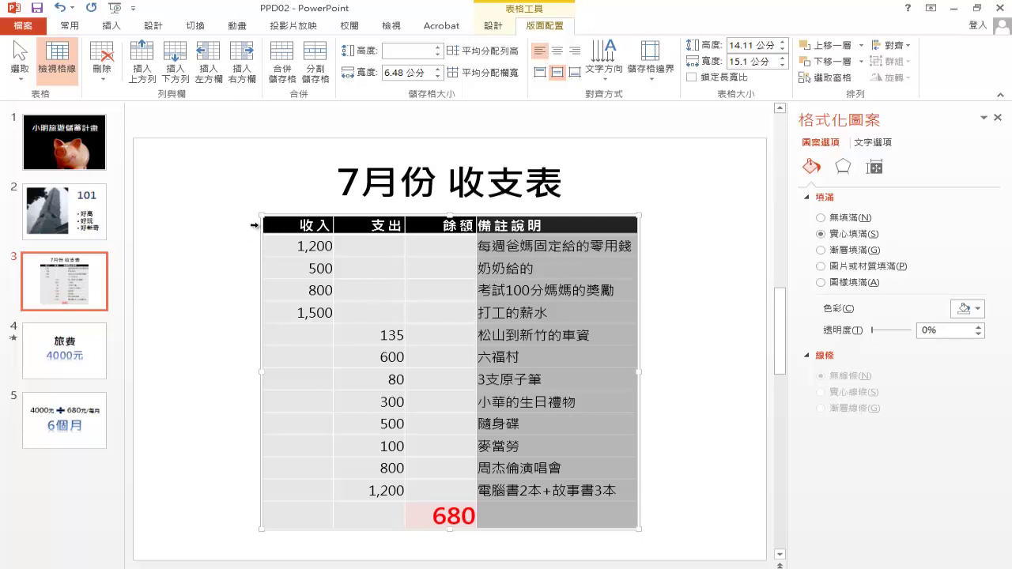
pyautogui.click(255, 225)
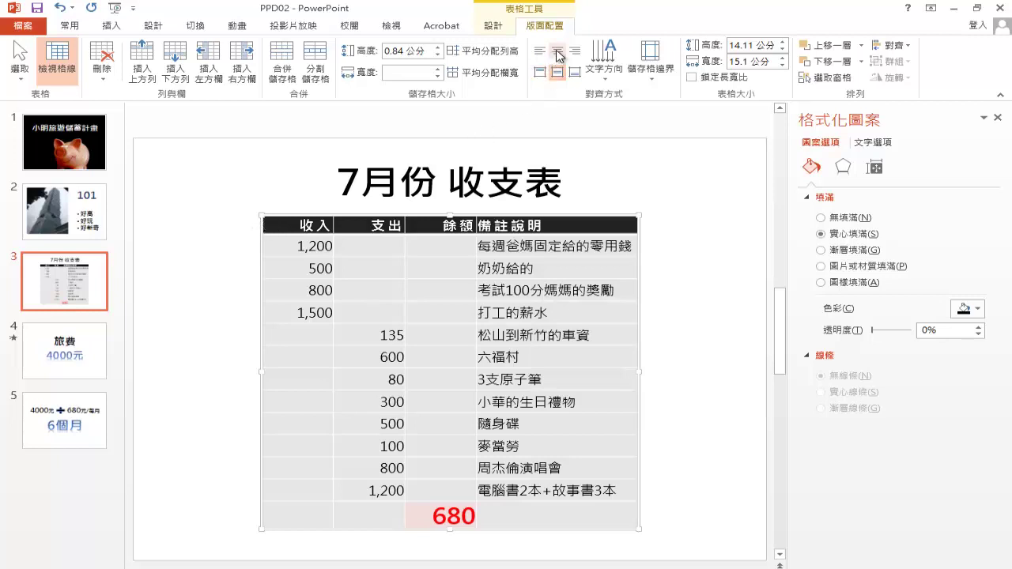
pyautogui.click(559, 53)
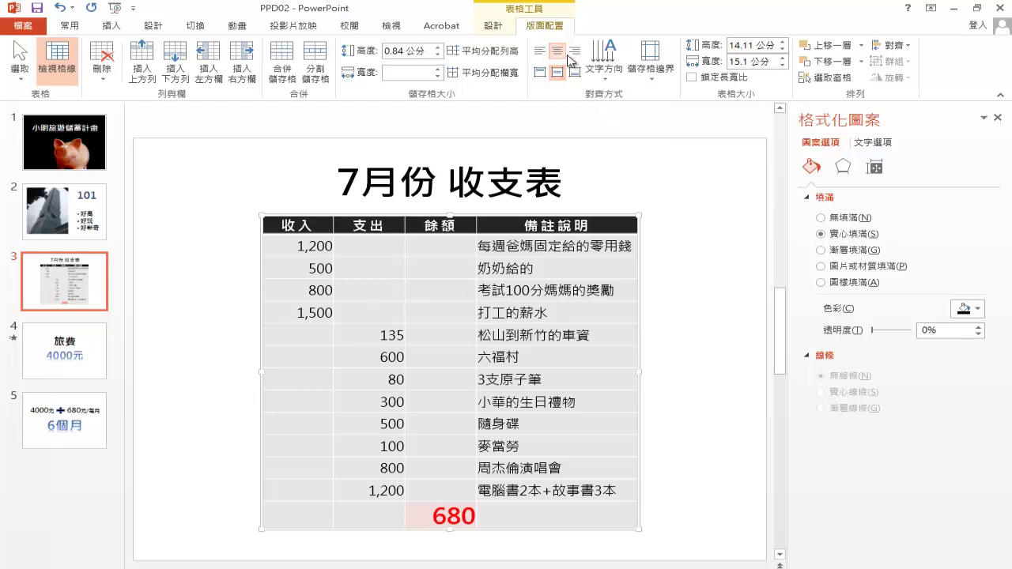
pyautogui.click(77, 344)
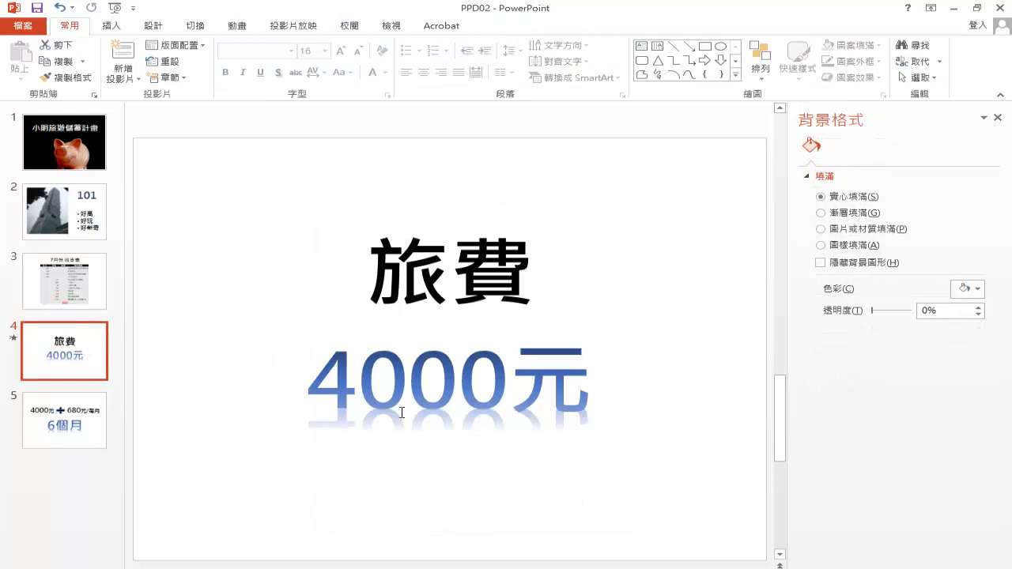
# Set the 4000元 reflection to 60% transparency and 2 pt distance, then go to slide 5
pyautogui.click(406, 373)
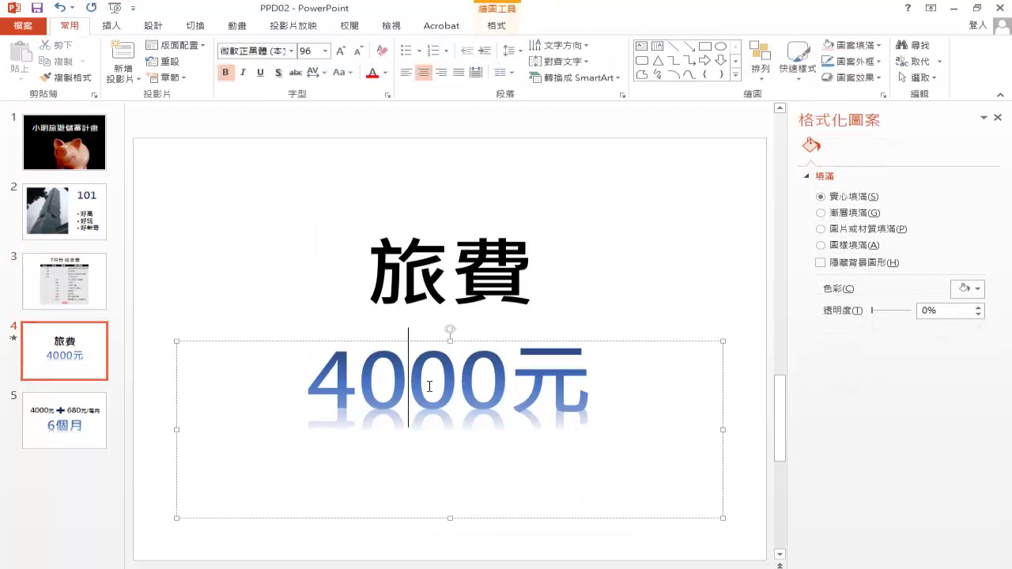
pyautogui.click(374, 341)
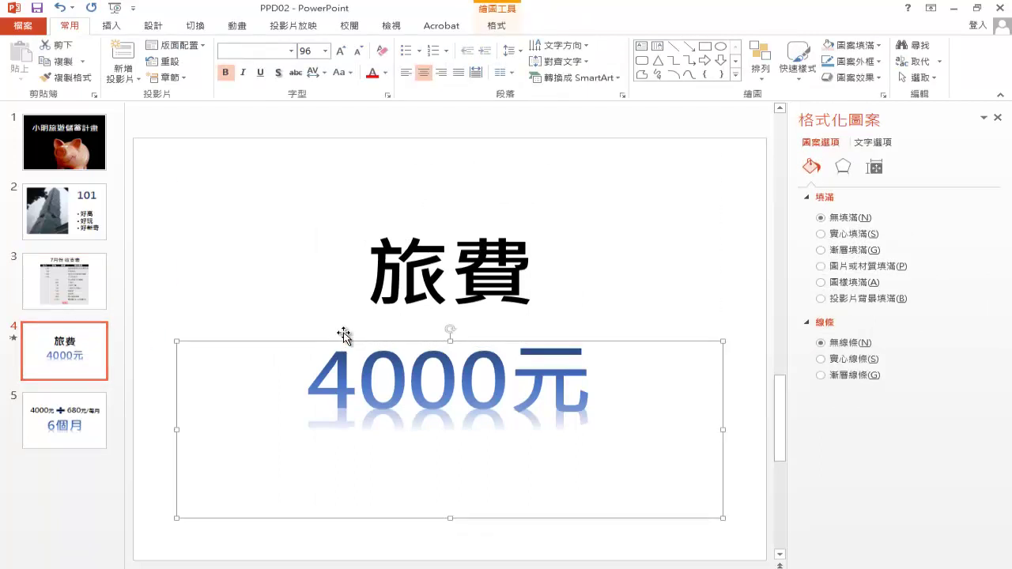
pyautogui.click(497, 26)
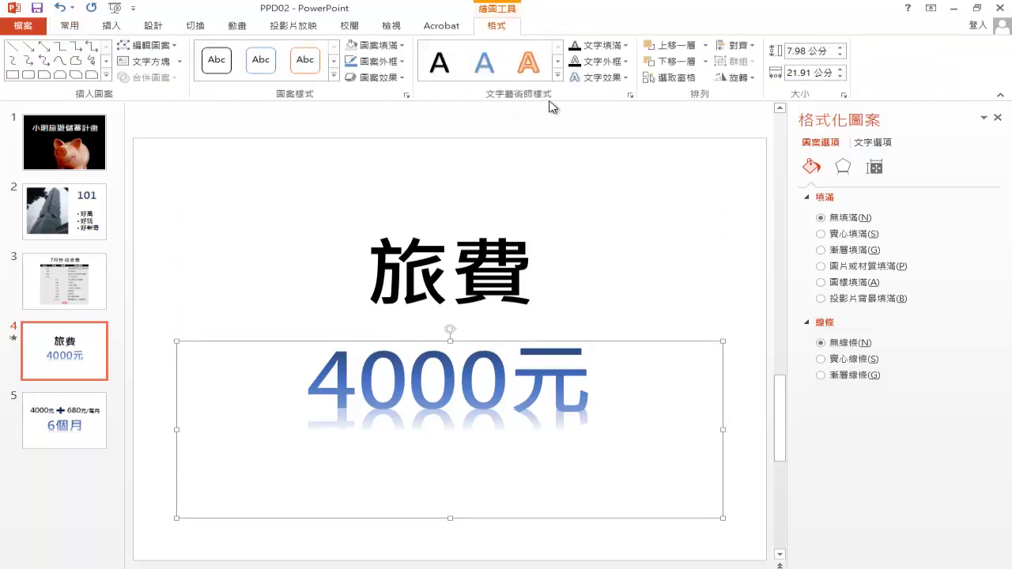
pyautogui.click(629, 78)
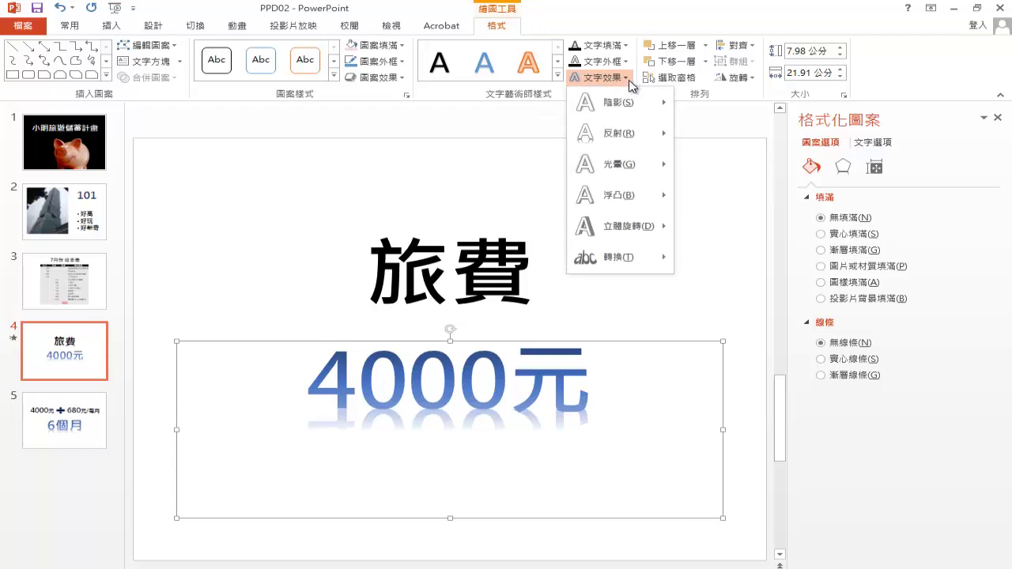
pyautogui.moveTo(619, 133)
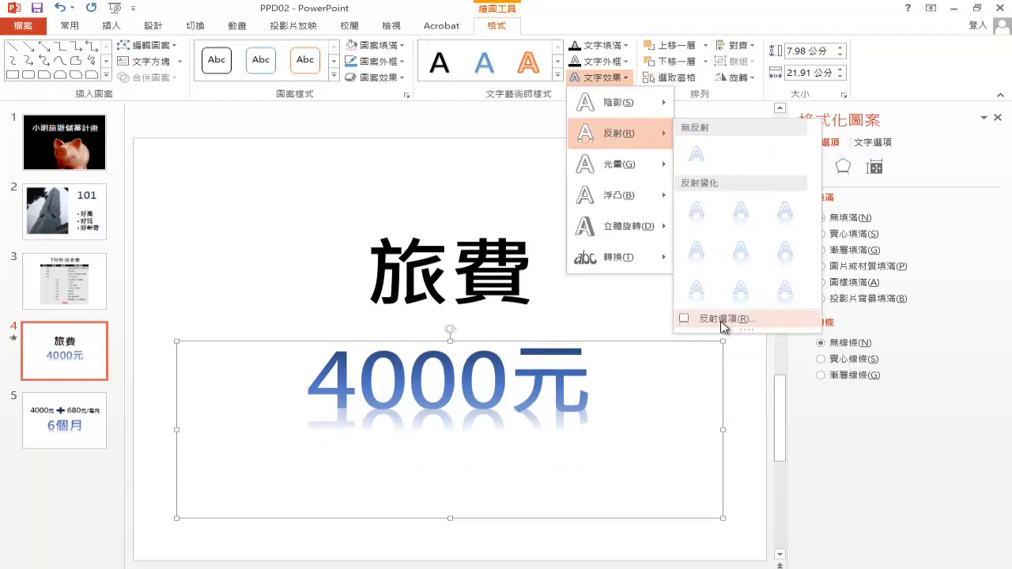
pyautogui.click(721, 318)
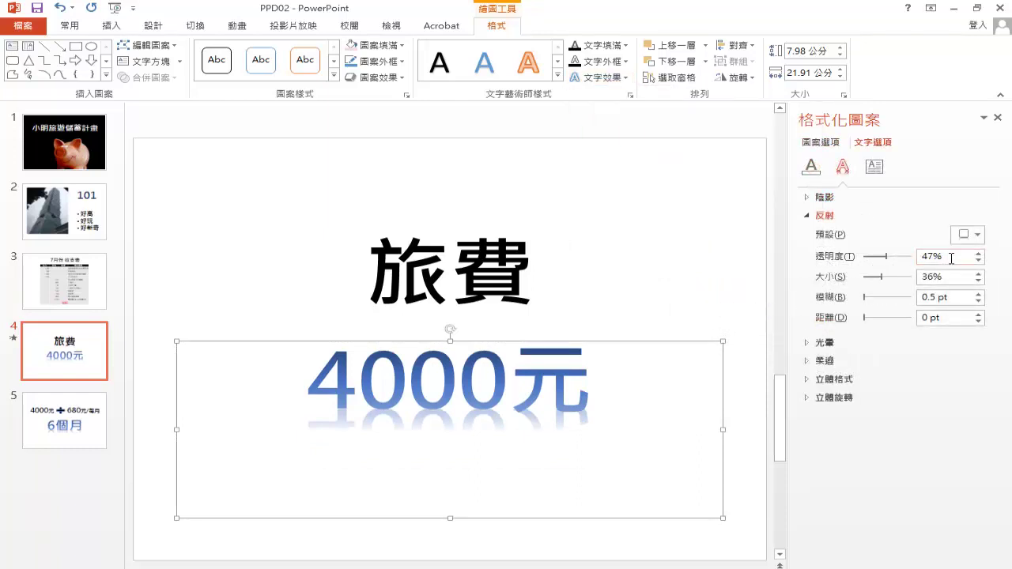
pyautogui.moveTo(951, 257); pyautogui.dragTo(915, 271)
pyautogui.write('6')
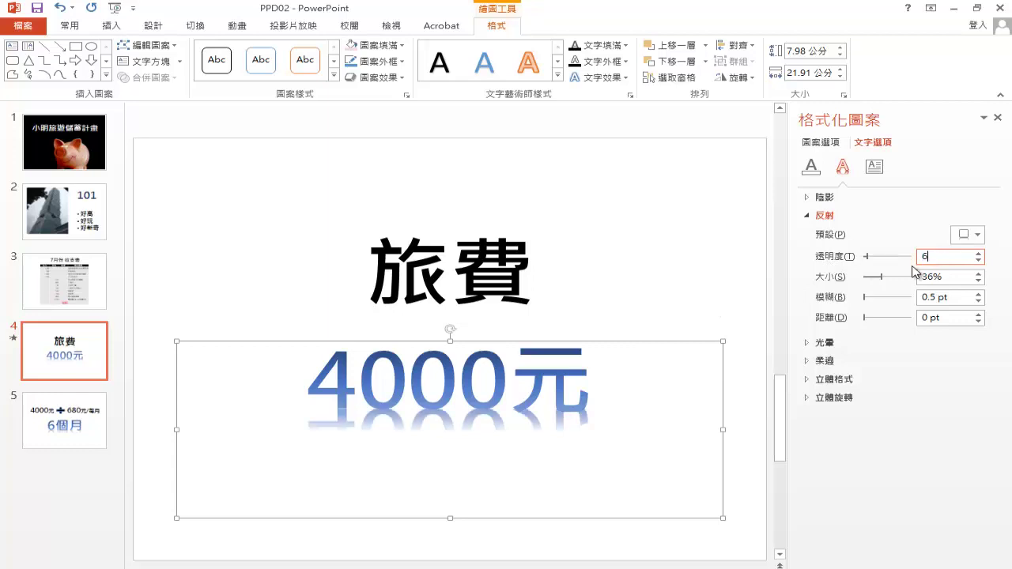
pyautogui.write('0')
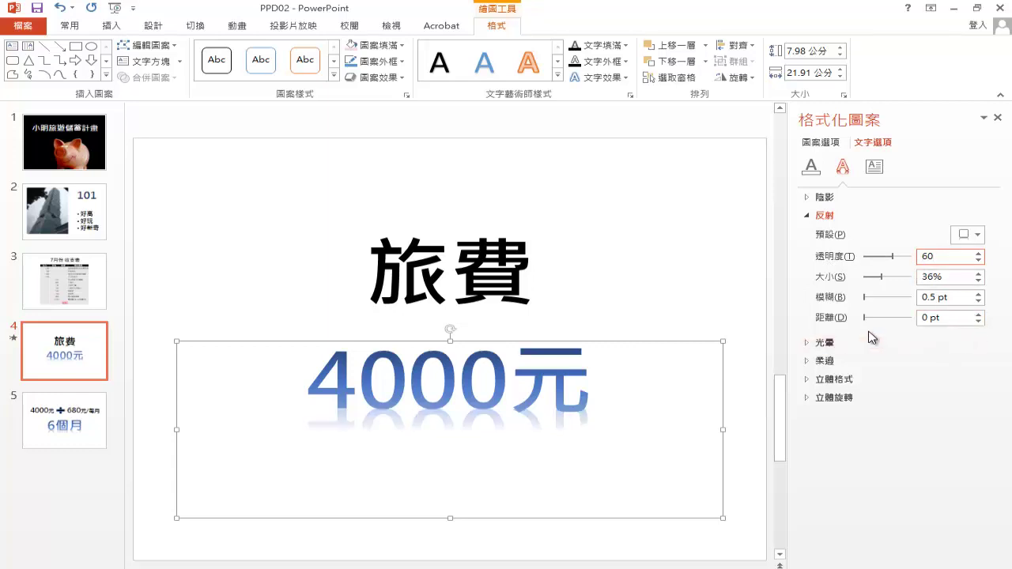
pyautogui.click(959, 317)
pyautogui.write('2')
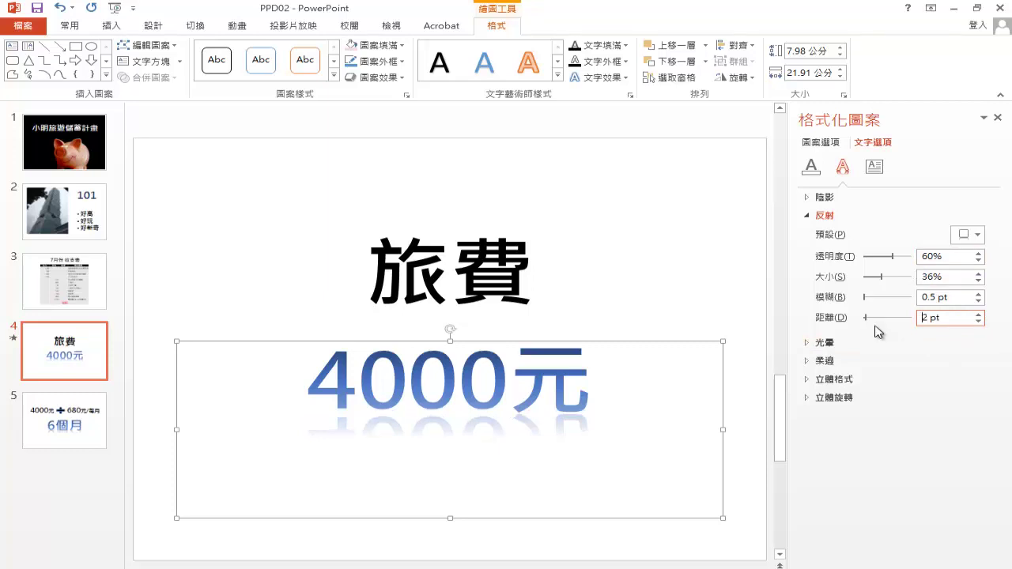
pyautogui.click(84, 425)
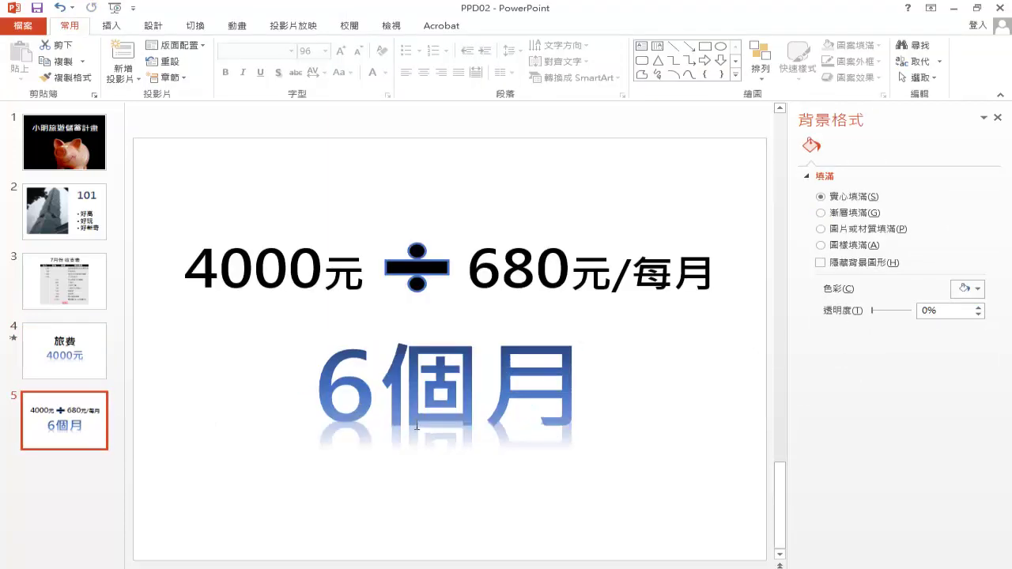
# Set the 6個月 text reflection to 60% transparency and 2 pt distance, matching slide 4
pyautogui.click(419, 393)
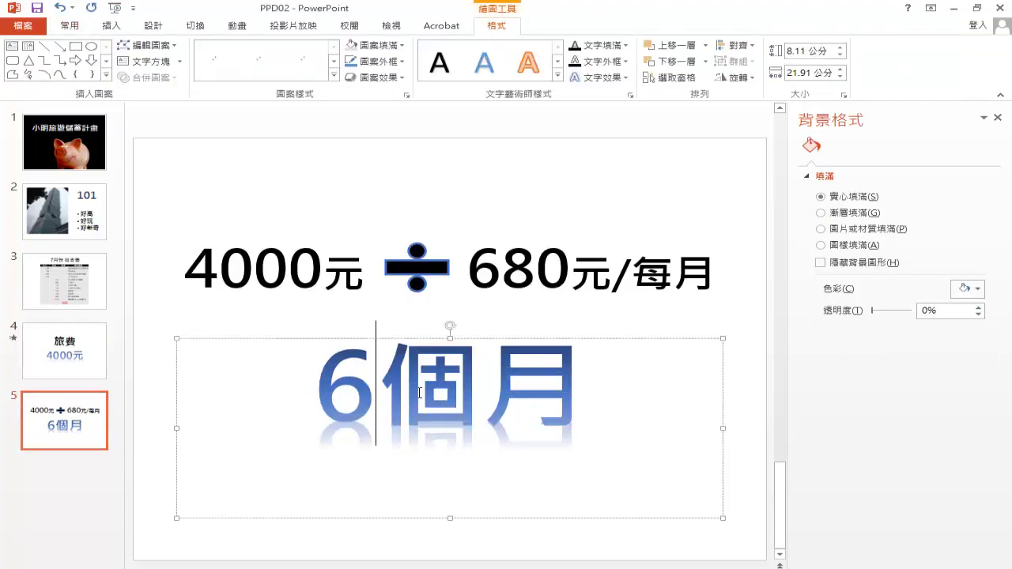
pyautogui.click(342, 339)
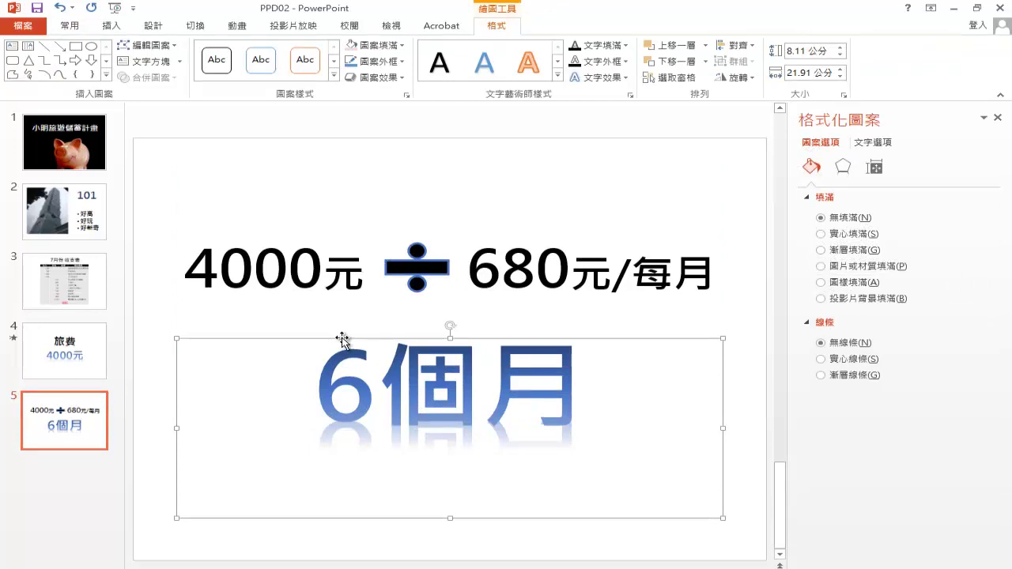
pyautogui.click(598, 77)
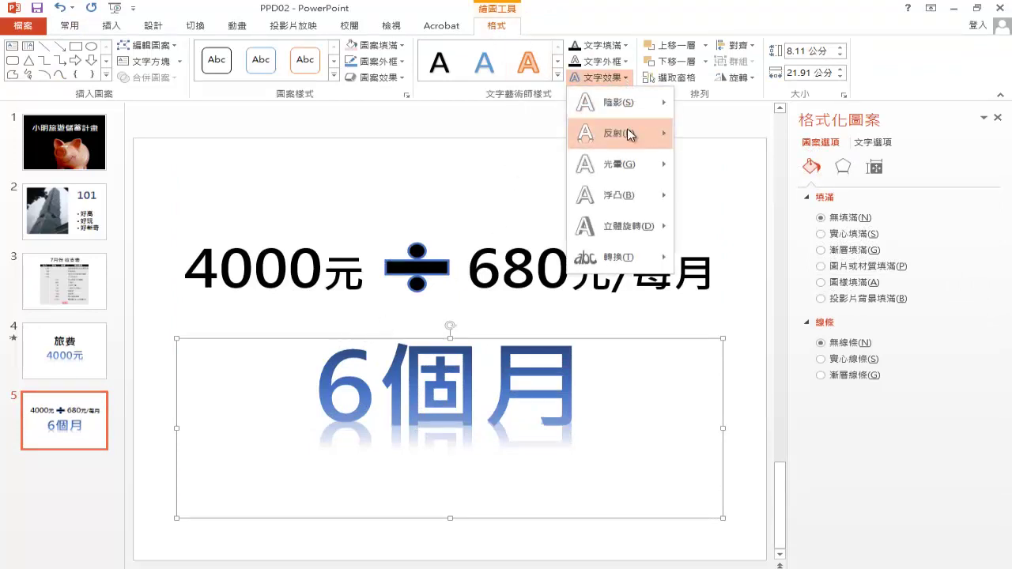
pyautogui.moveTo(619, 132)
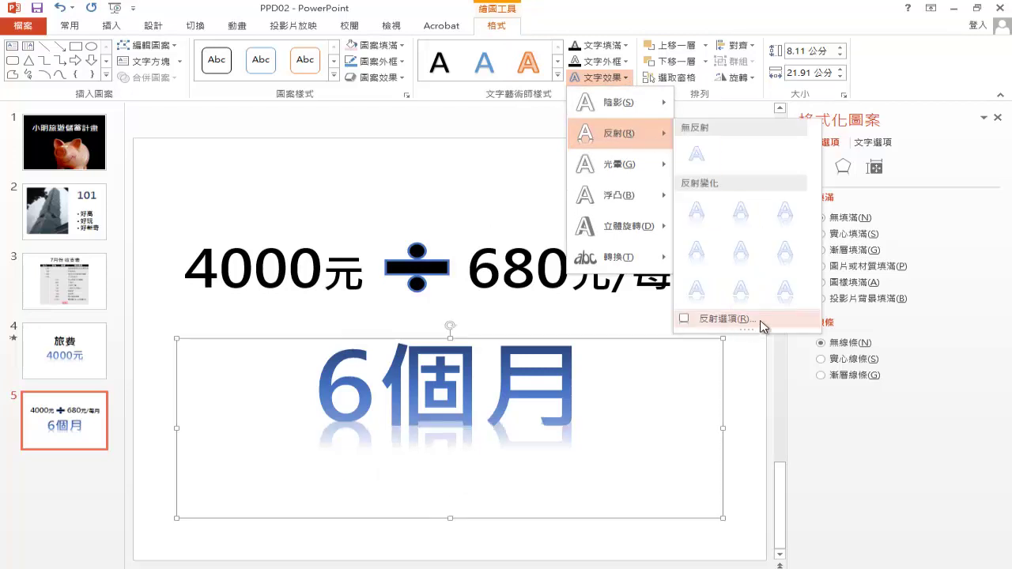
pyautogui.click(761, 320)
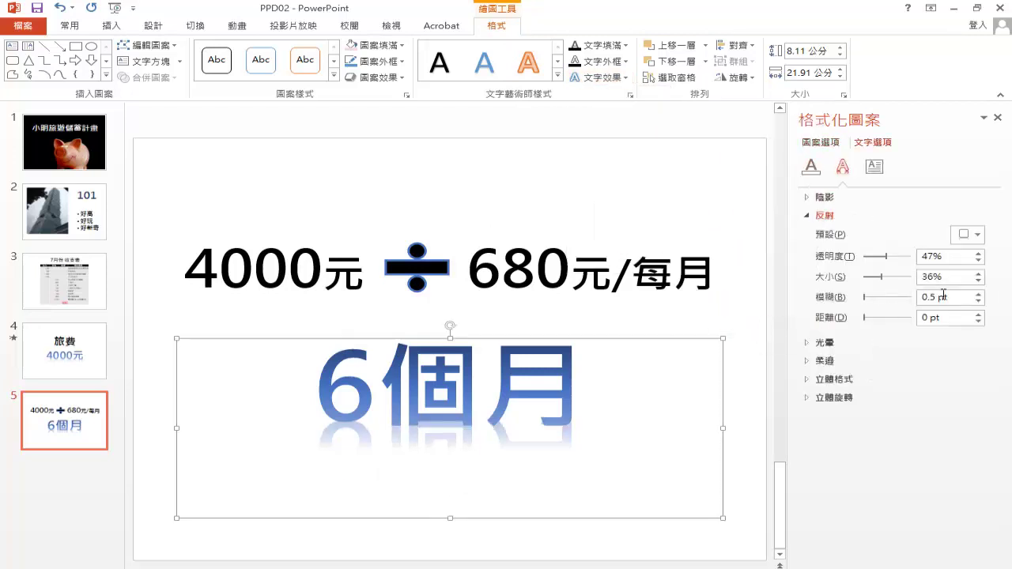
pyautogui.click(948, 257)
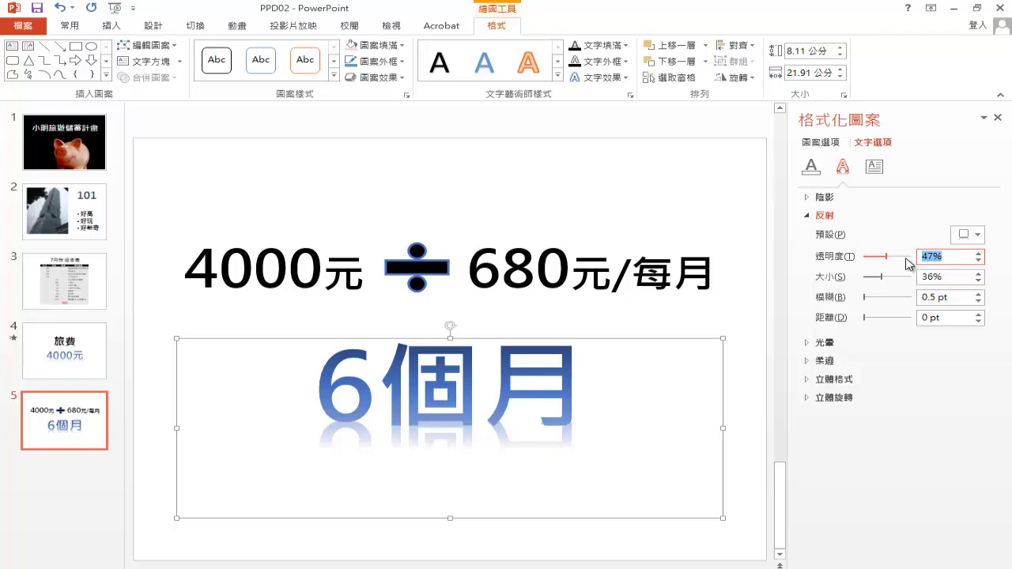
pyautogui.write('60')
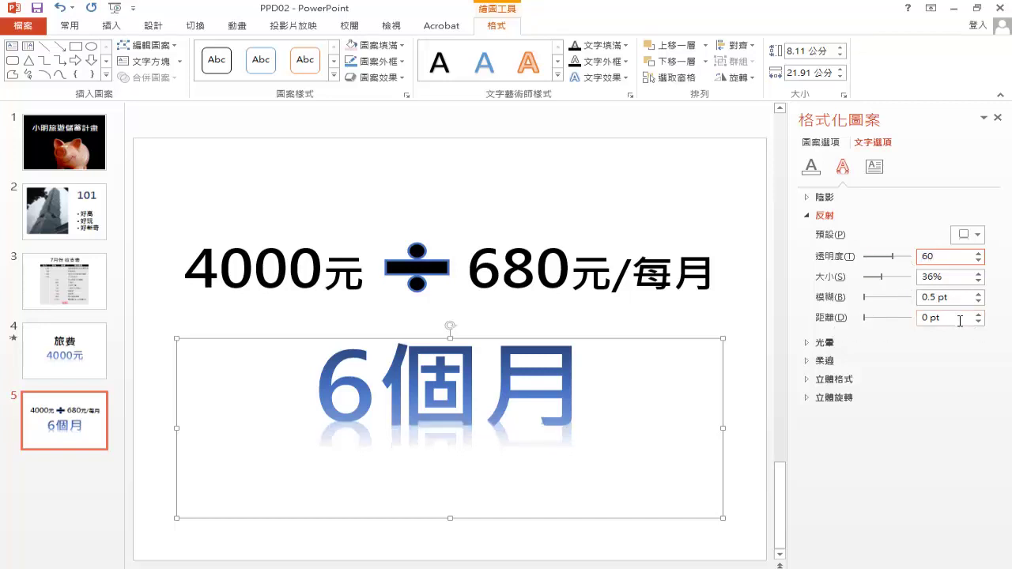
pyautogui.click(959, 320)
pyautogui.write('2')
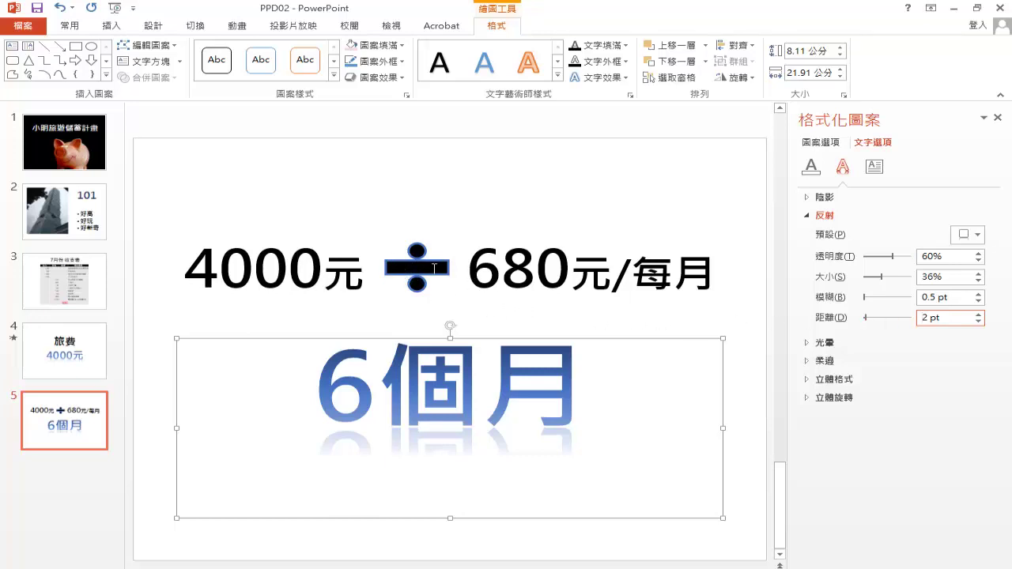
pyautogui.click(70, 29)
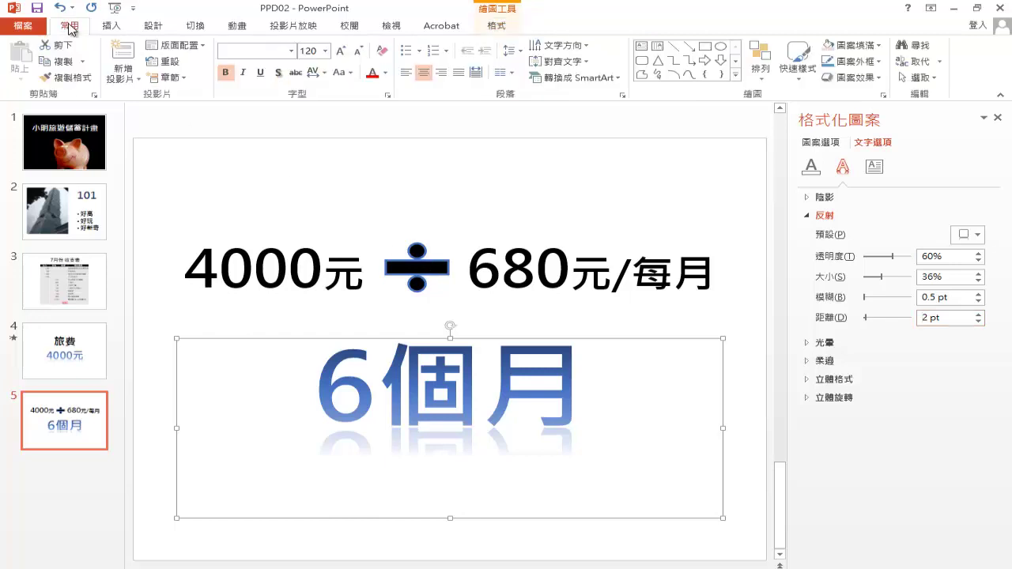
# Pick the divide sign from the Selection Pane, set it to No Outline, and return to slide 4
pyautogui.click(935, 79)
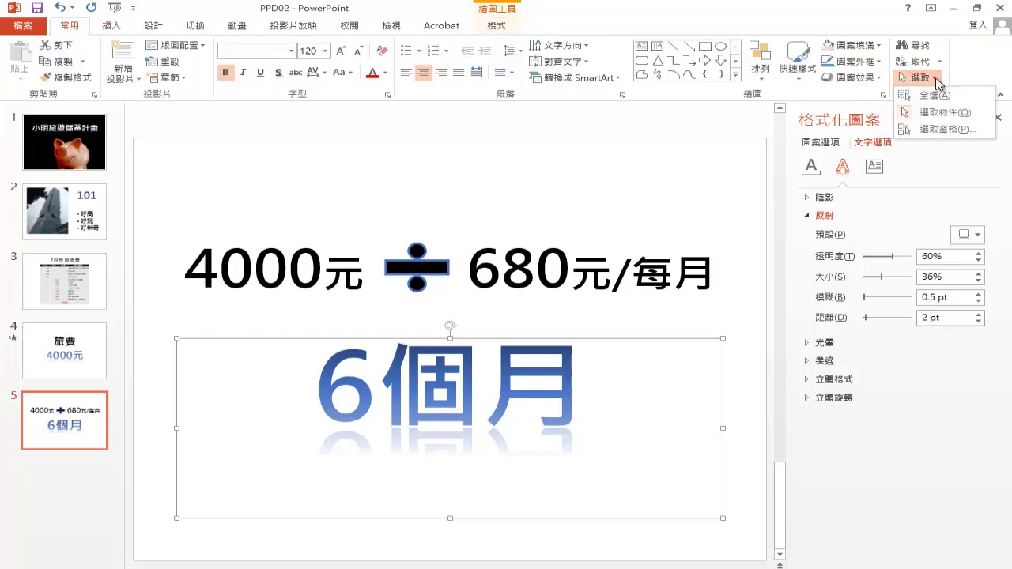
pyautogui.click(947, 129)
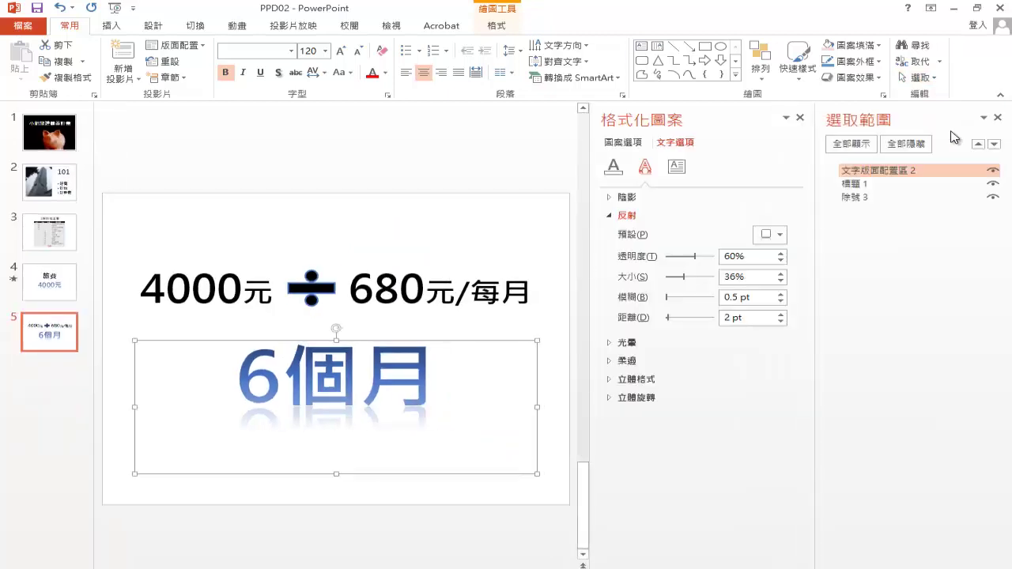
pyautogui.click(800, 117)
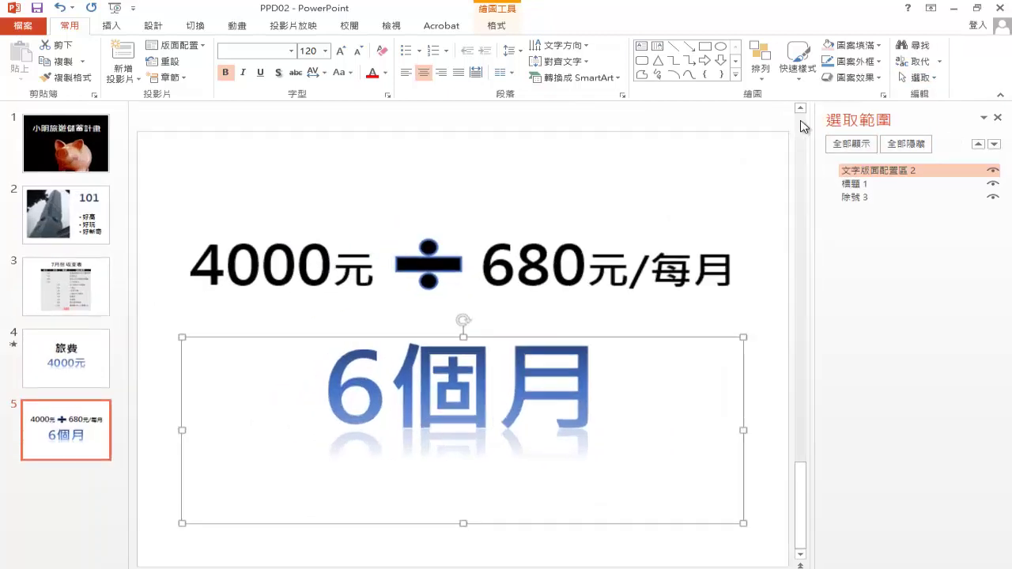
pyautogui.click(866, 198)
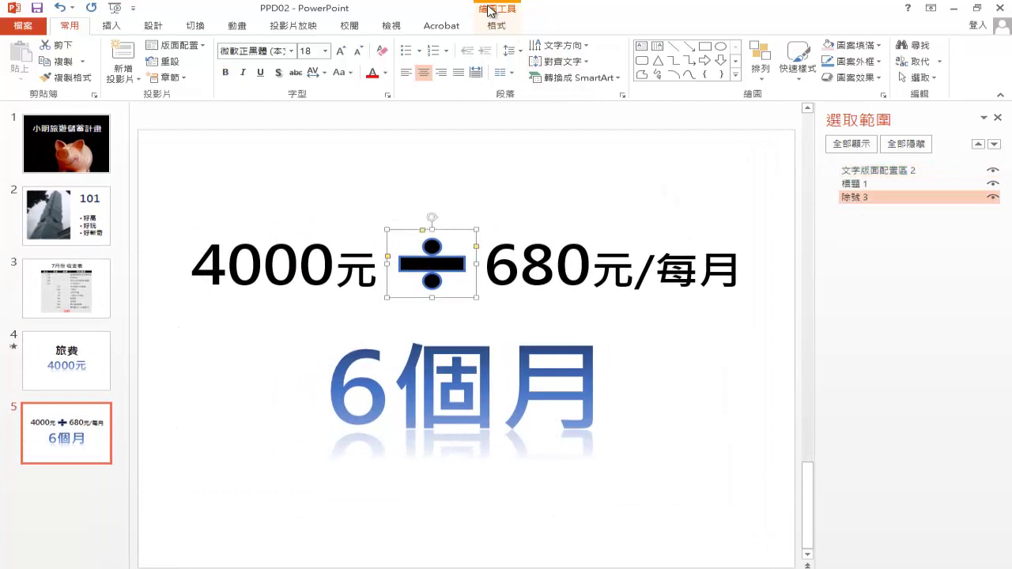
pyautogui.click(502, 30)
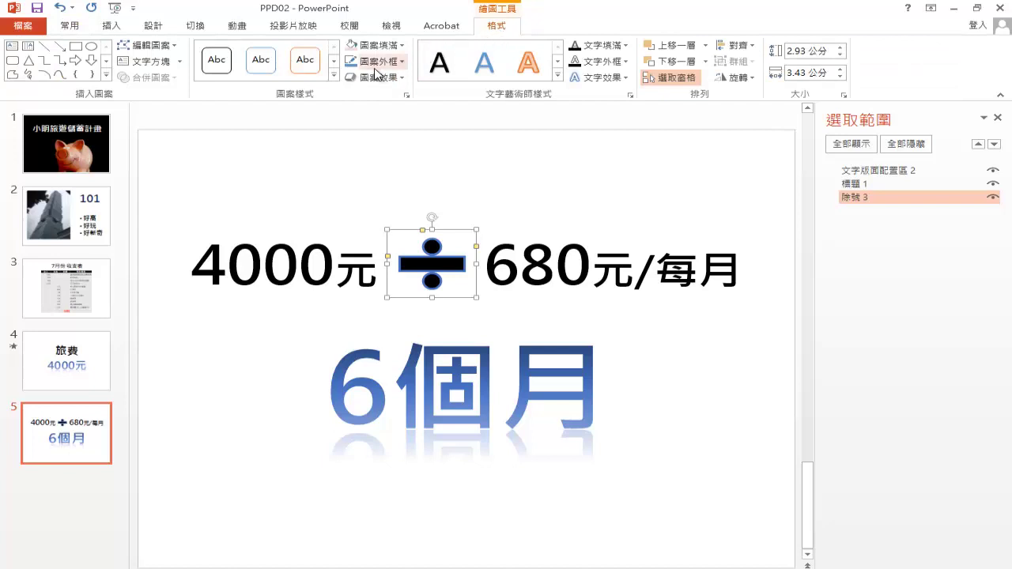
pyautogui.click(401, 62)
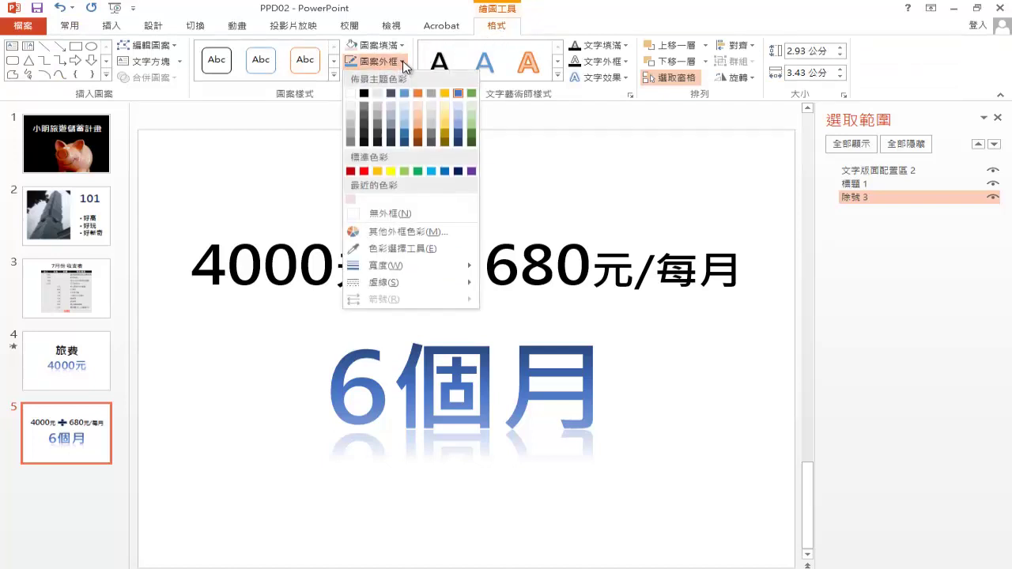
pyautogui.click(406, 219)
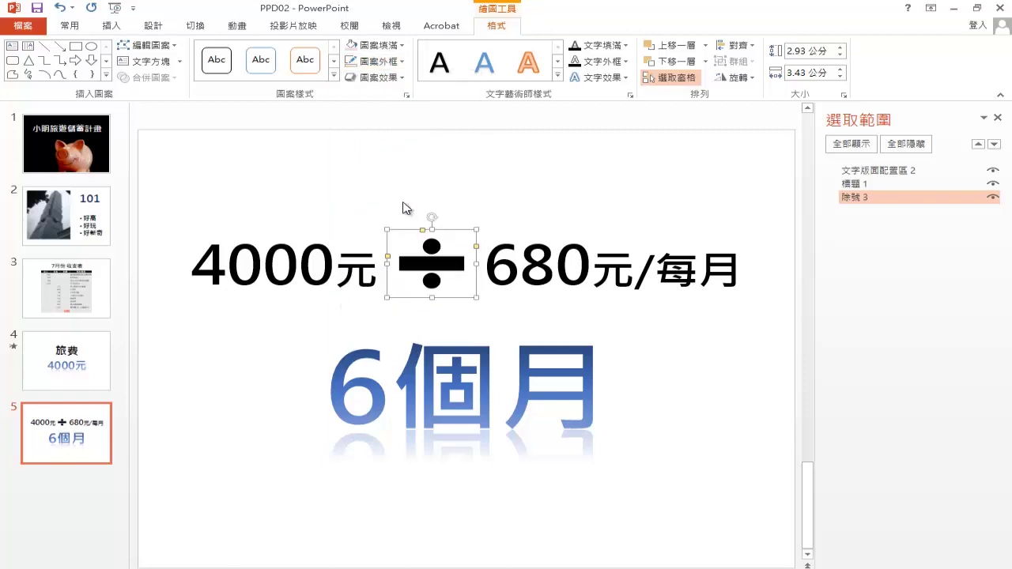
pyautogui.click(89, 351)
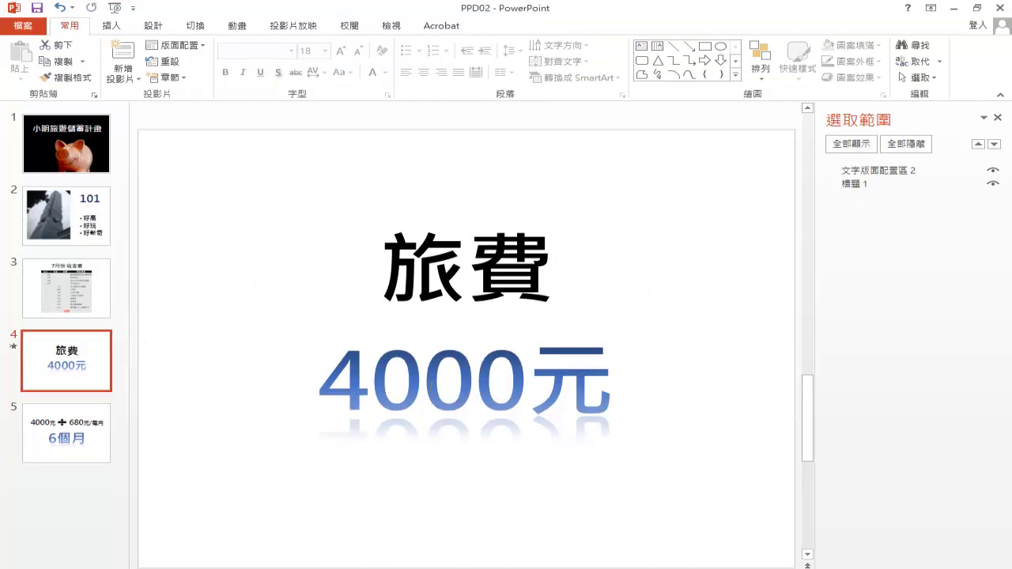
# Copy the 4000元 box's 淡出 fade animation (01.80 duration) onto 6個月 on slide 5 with Animation Painter
pyautogui.click(422, 372)
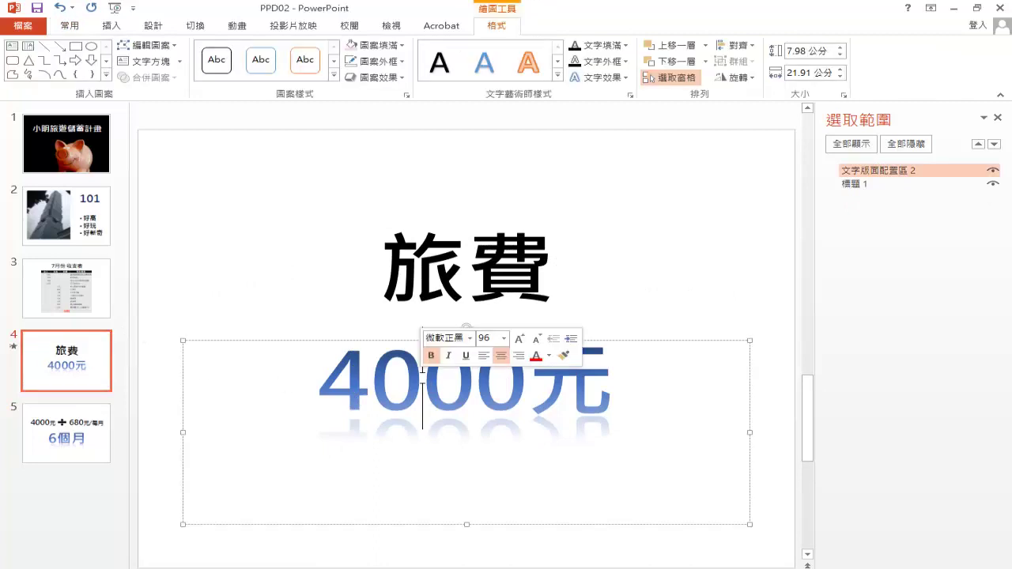
pyautogui.click(377, 343)
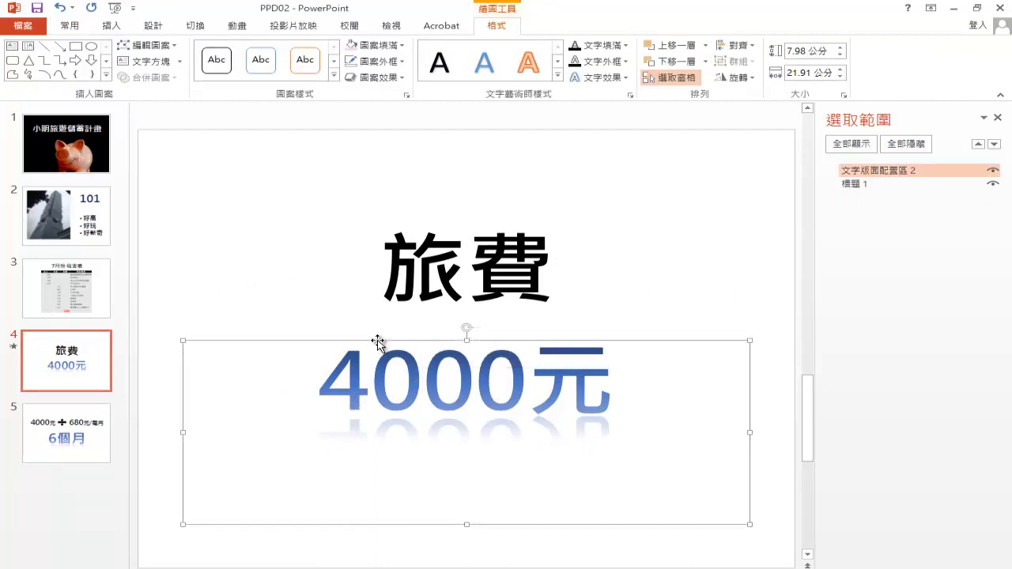
pyautogui.click(241, 27)
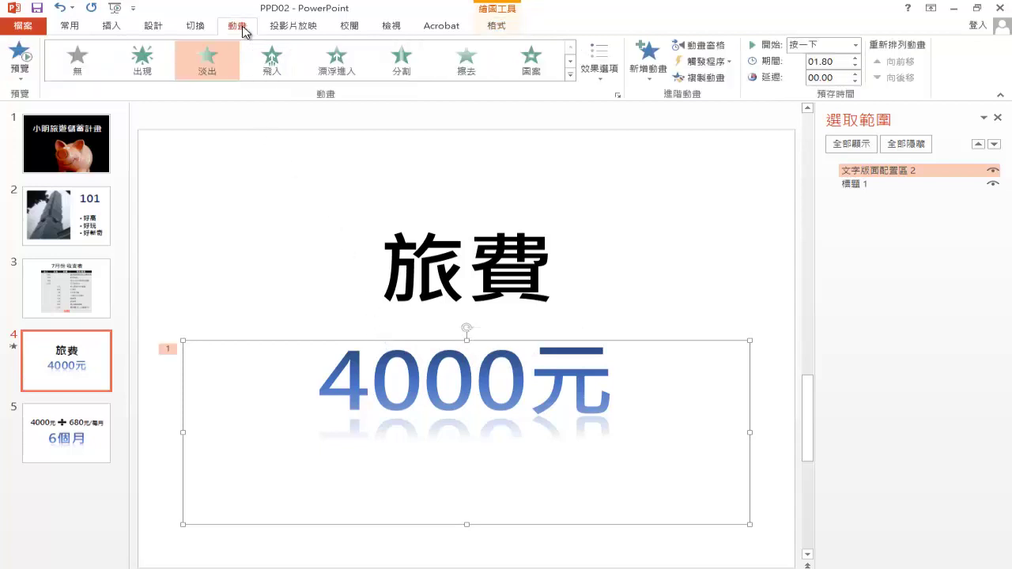
pyautogui.click(708, 77)
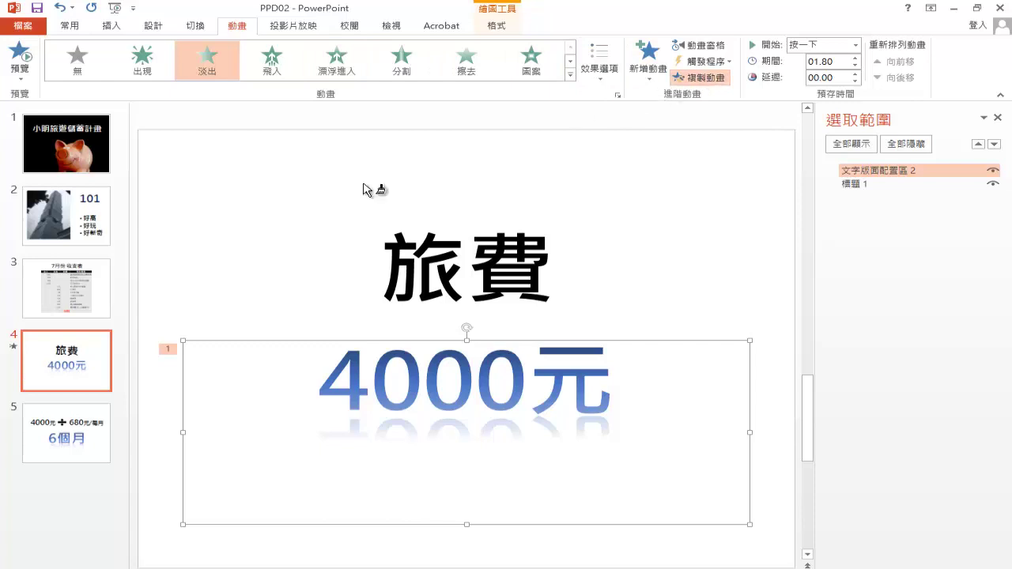
pyautogui.click(68, 427)
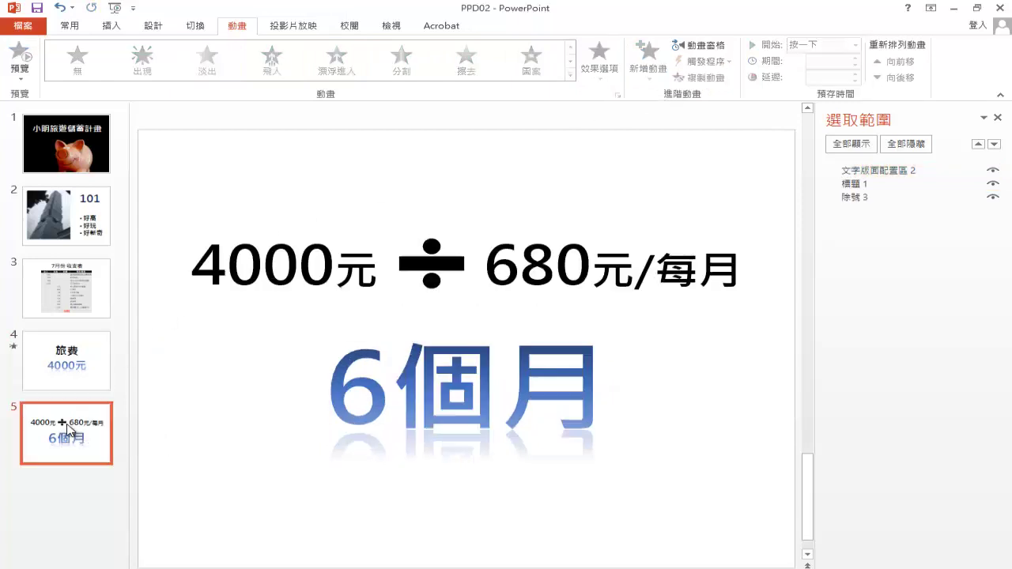
pyautogui.click(416, 390)
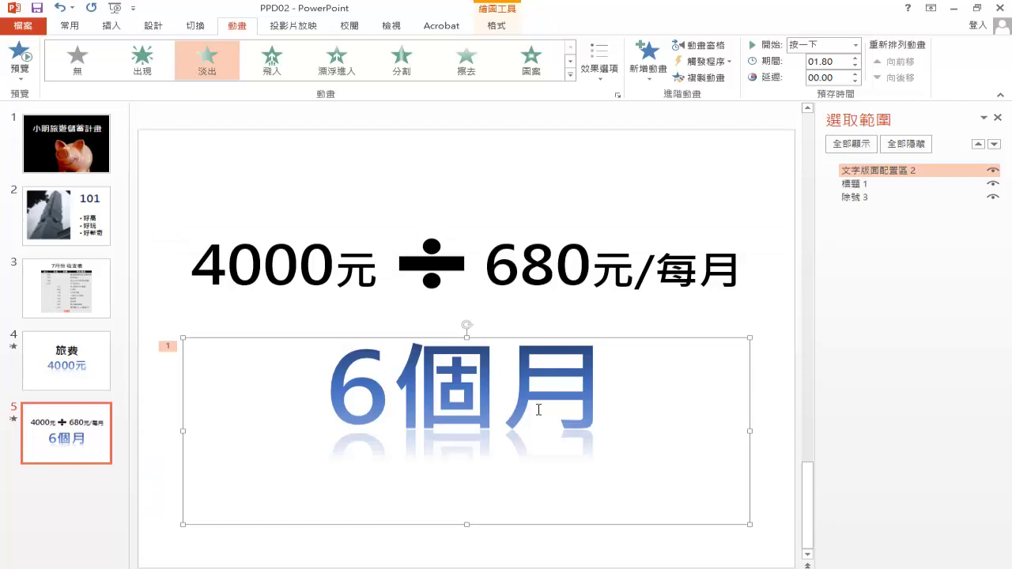
# Save the deck as PP02 in the PP02 folder, then grade it under 術科評分
pyautogui.click(27, 26)
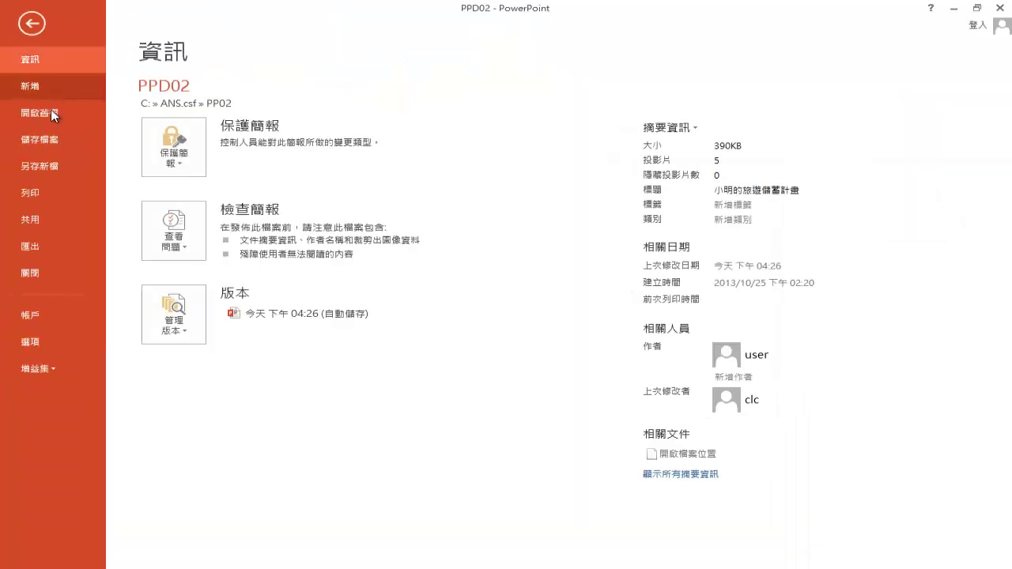
pyautogui.click(54, 165)
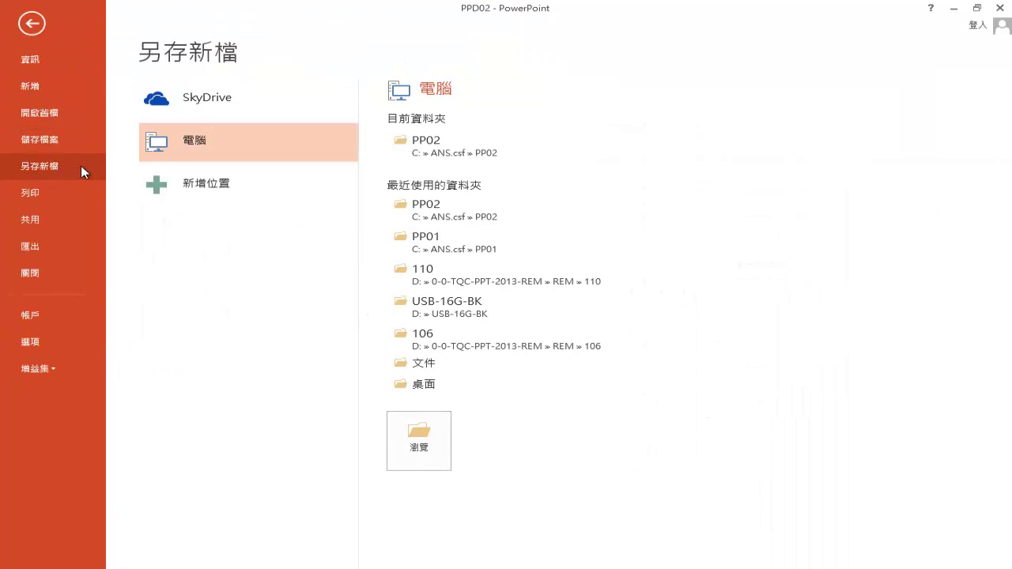
pyautogui.click(496, 157)
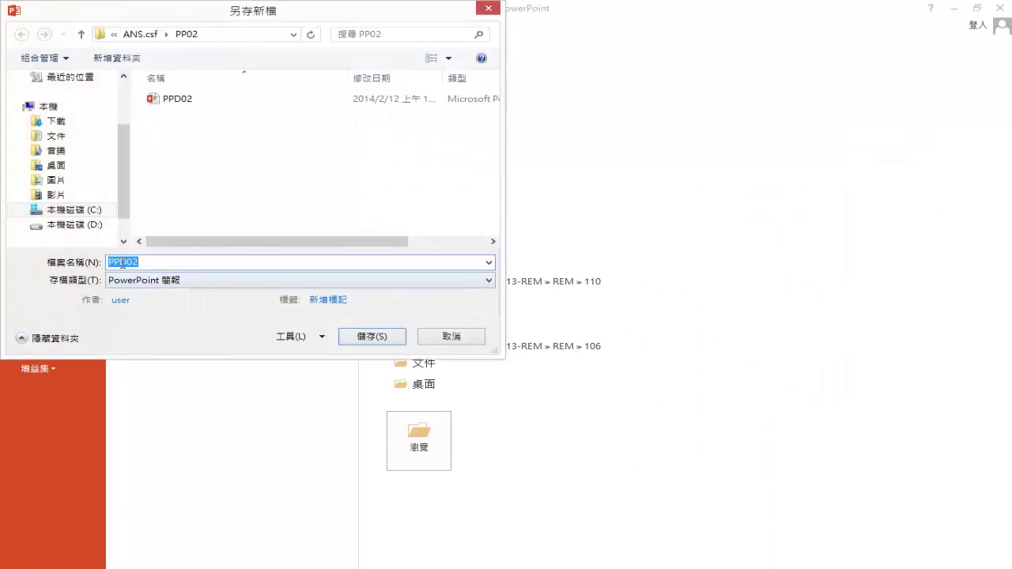
pyautogui.click(122, 262)
pyautogui.press('Delete')
pyautogui.click(389, 338)
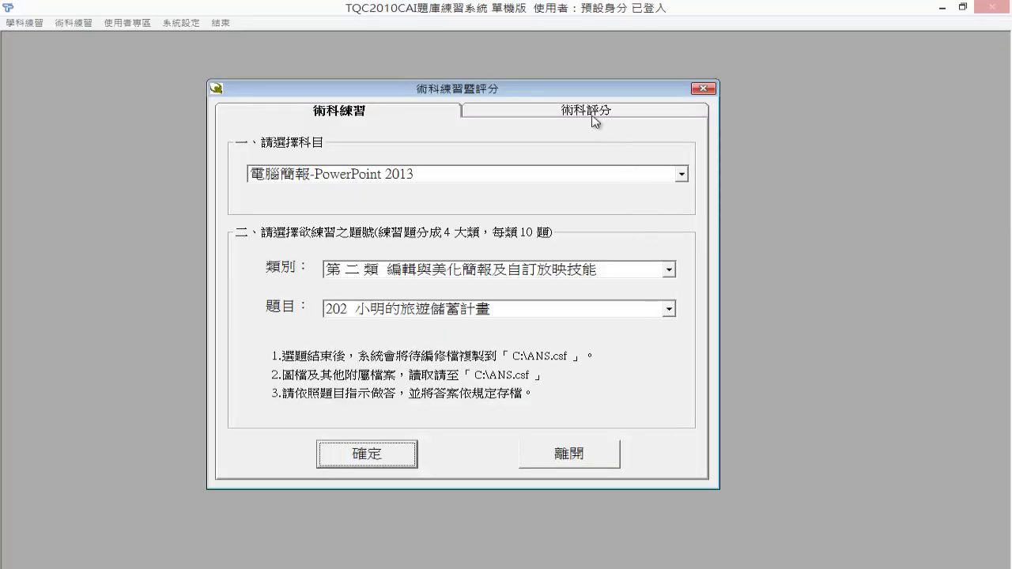
pyautogui.click(595, 118)
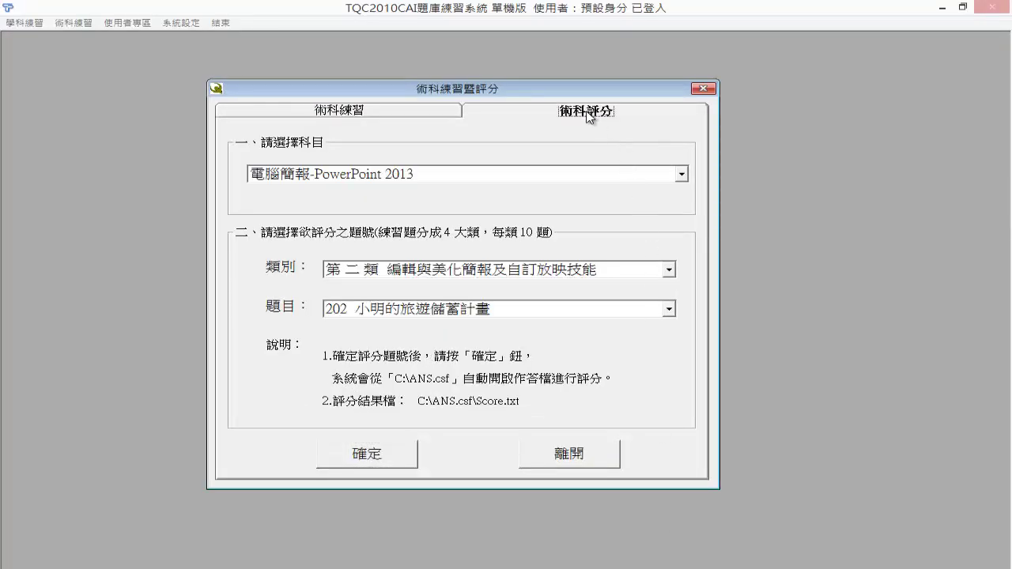
pyautogui.click(394, 450)
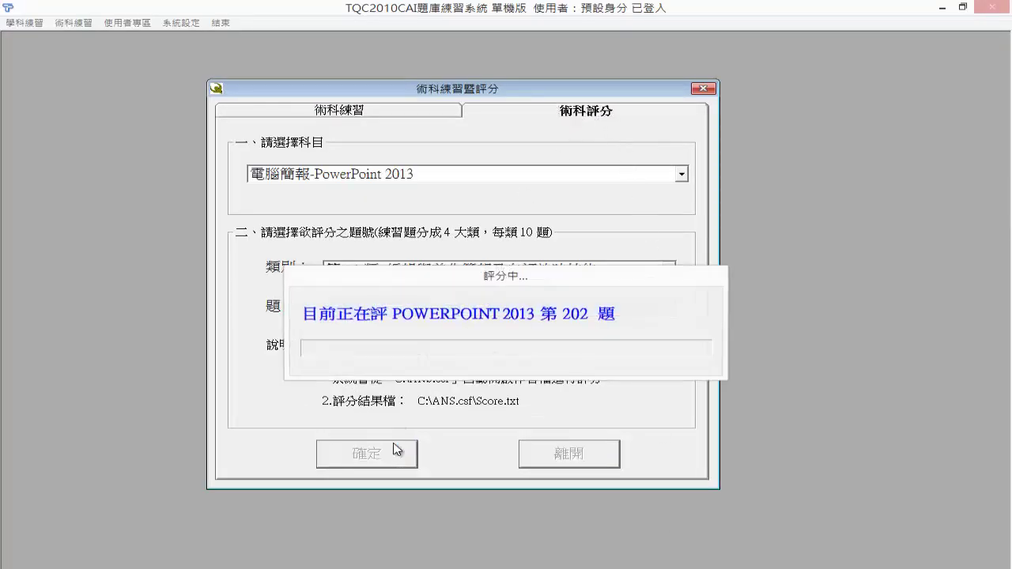